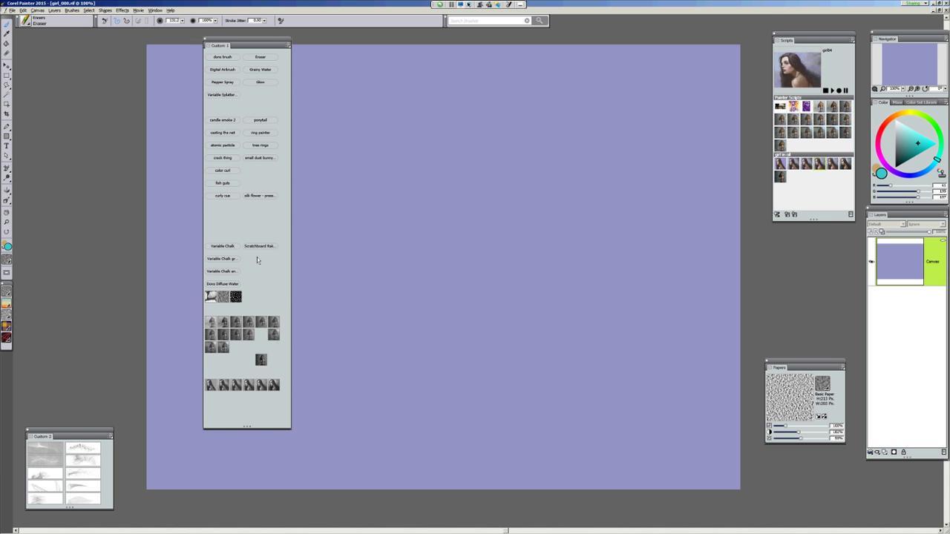
# Place the Custom 1 palette above Custom 2, and browse the Digital Watercolor and Gel brush categories.
pyautogui.moveTo(257, 257); pyautogui.dragTo(77, 80)
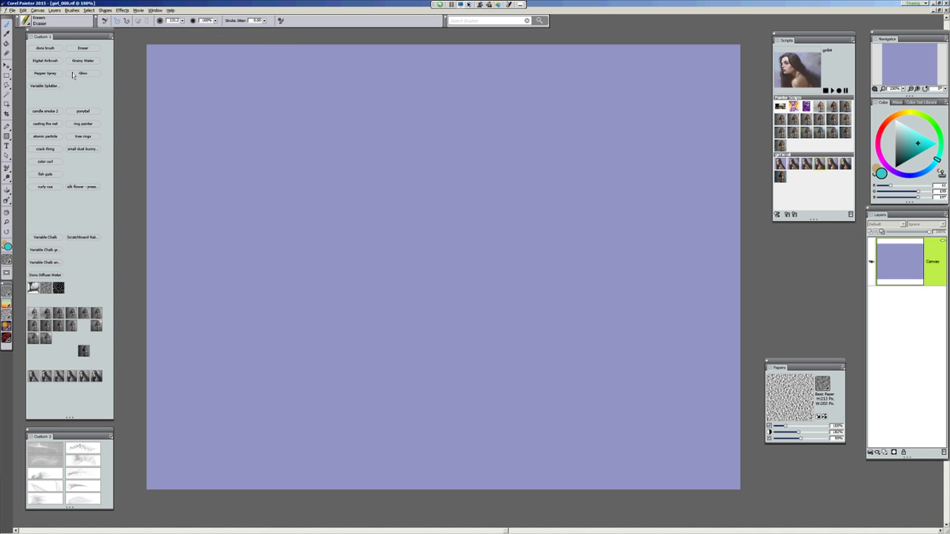
pyautogui.click(27, 21)
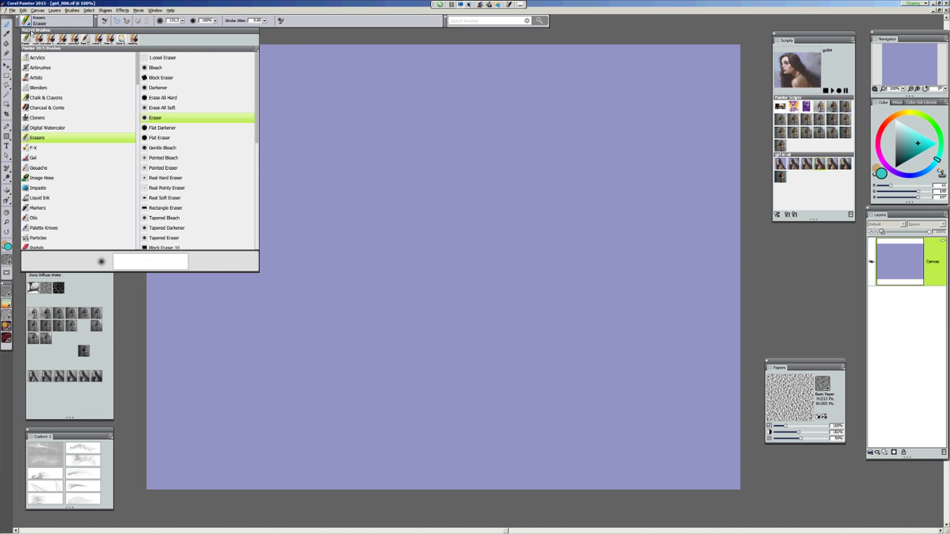
pyautogui.click(47, 128)
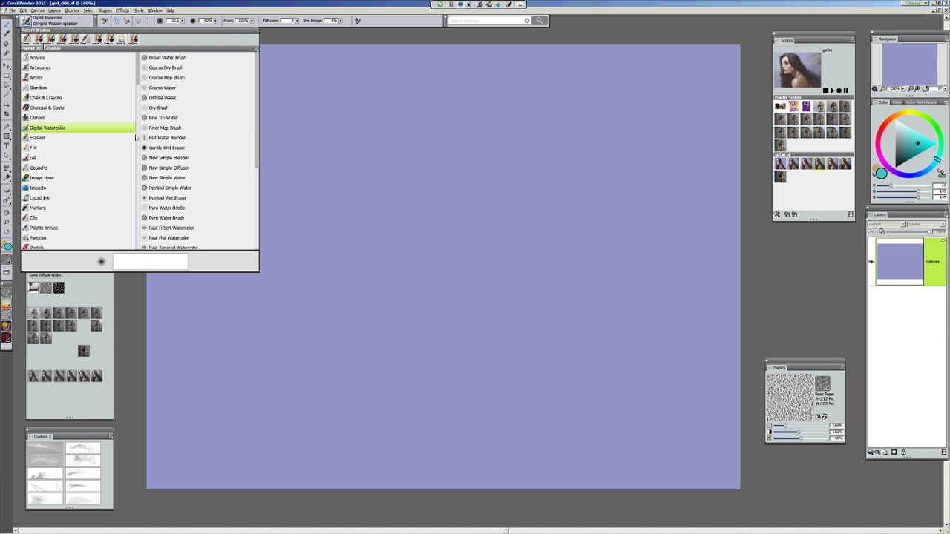
pyautogui.scroll(-2, 235, 237)
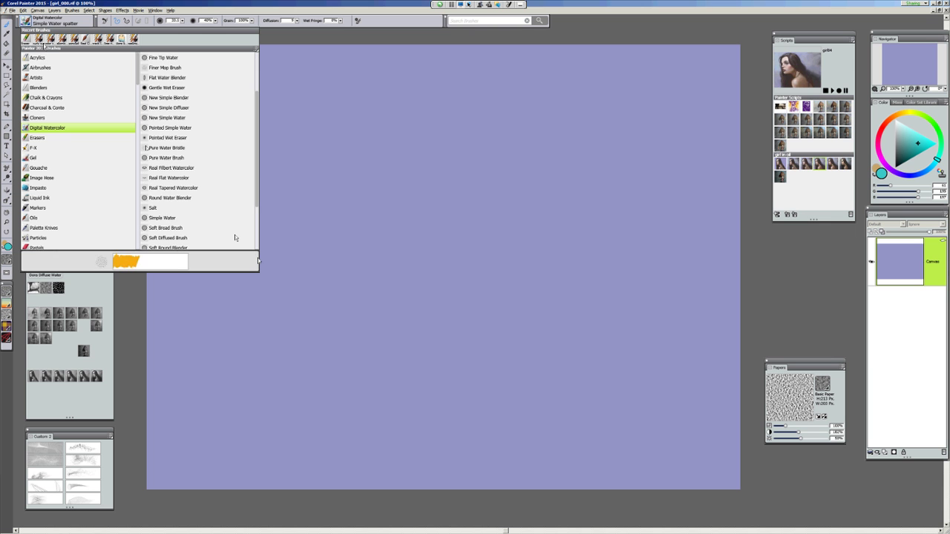
pyautogui.click(33, 158)
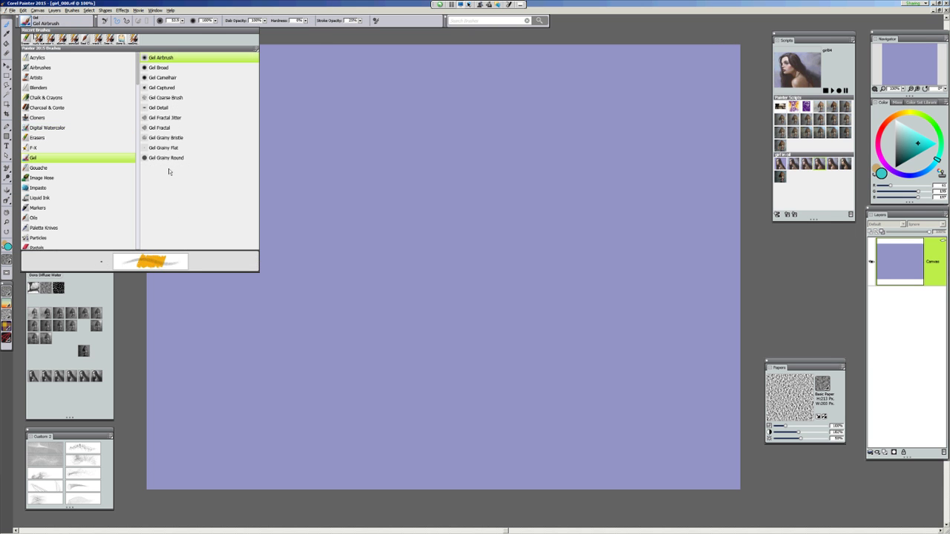
pyautogui.click(296, 296)
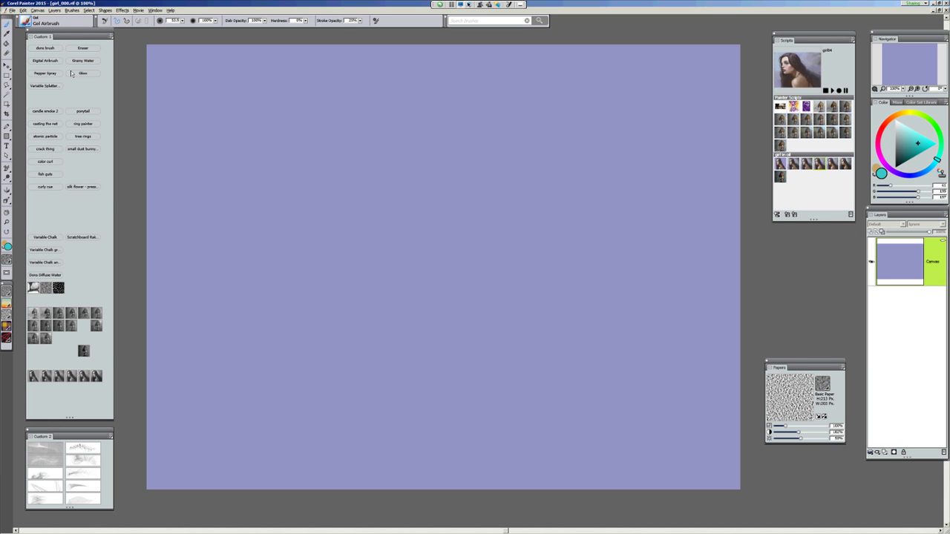
# Shift the Custom 2 and Custom 1 palettes slightly down beside the canvas.
pyautogui.moveTo(72, 430); pyautogui.dragTo(70, 445)
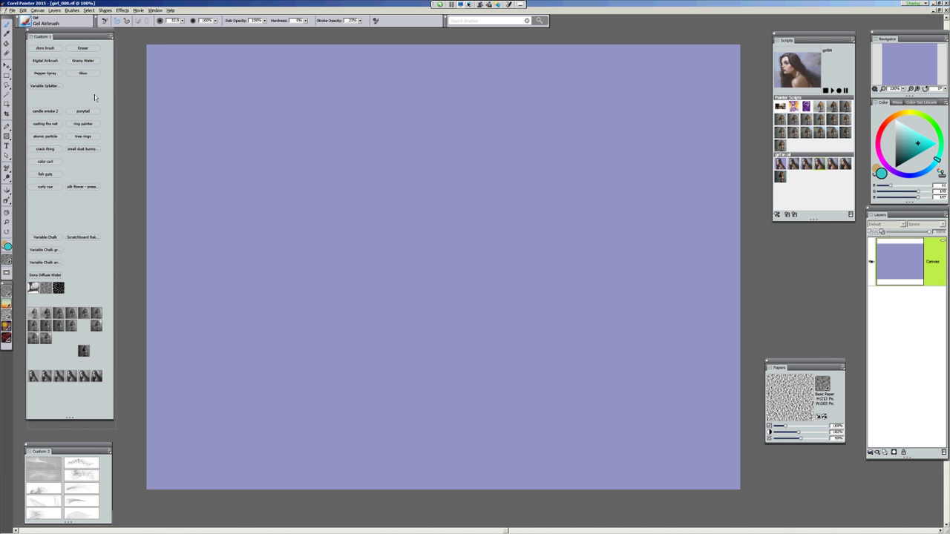
pyautogui.moveTo(44, 36); pyautogui.dragTo(47, 44)
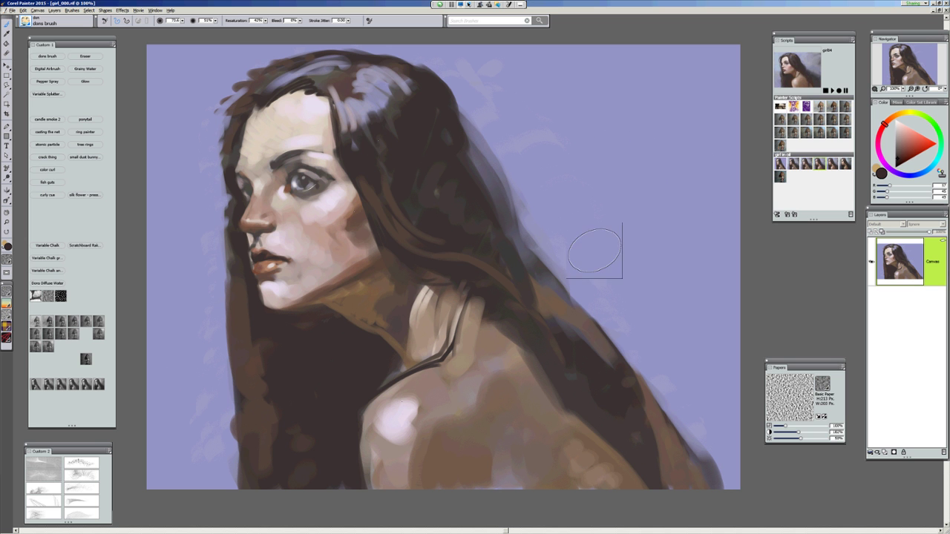
# Paint shading on the throat below the jaw with dons brush, and run the third script of the custom palette's last script row.
pyautogui.moveTo(367, 341)
pyautogui.mouseDown()
pyautogui.moveTo(329, 371)
pyautogui.moveTo(303, 329)
pyautogui.mouseUp()
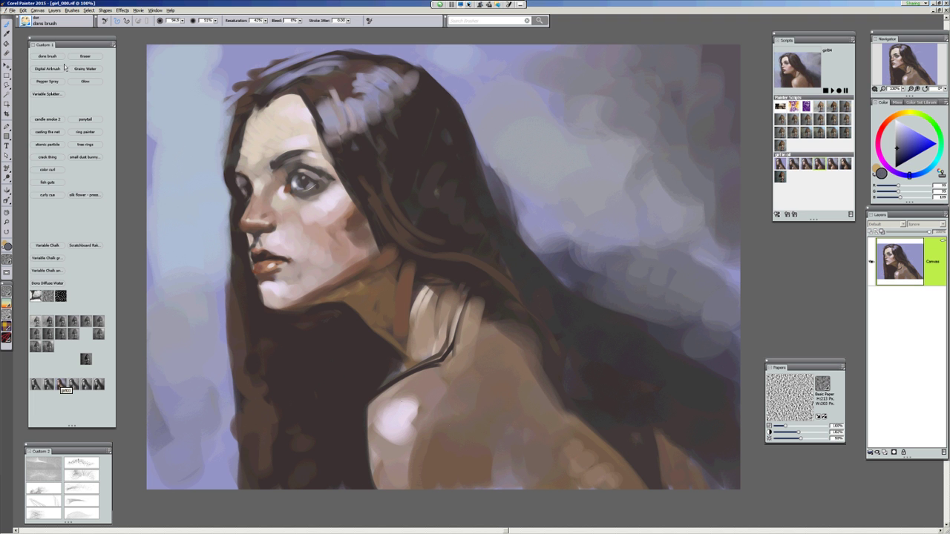
pyautogui.click(63, 384)
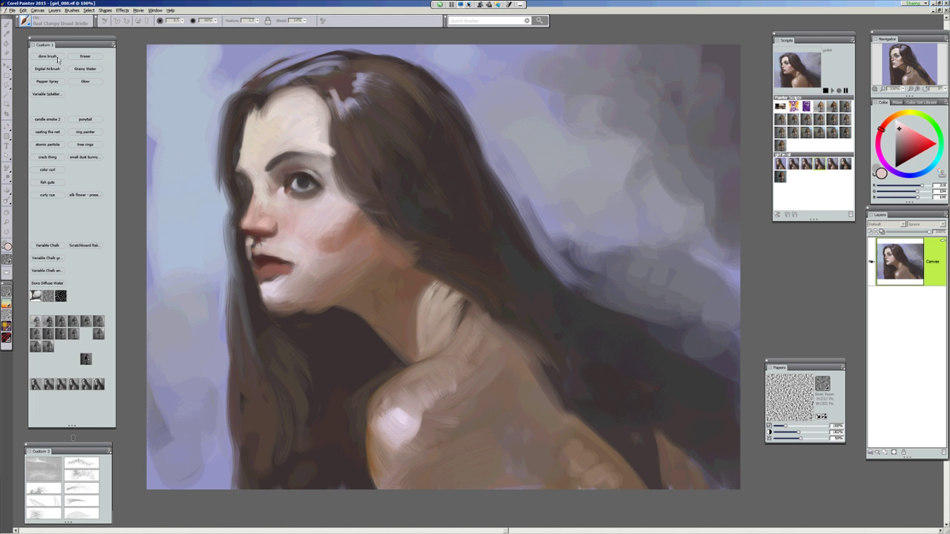
# Rework the chin and the cheek beside the hair with Real Clumpy Broad Bristle, using lip and skin colours sampled from the portrait.
pyautogui.keyDown('alt'); pyautogui.click(268, 280); pyautogui.keyUp('alt')
pyautogui.keyDown('alt'); pyautogui.click(286, 260); pyautogui.keyUp('alt')
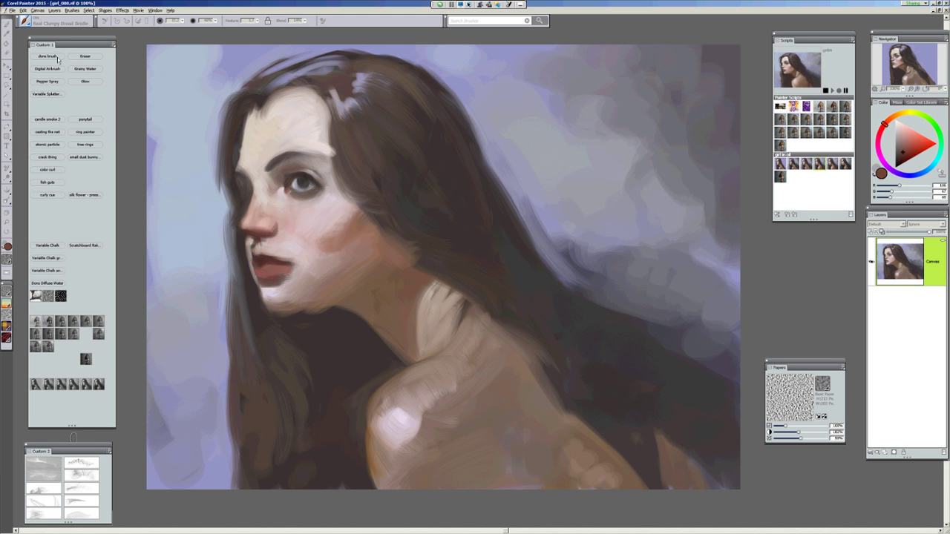
pyautogui.moveTo(268, 299)
pyautogui.mouseDown()
pyautogui.moveTo(304, 304)
pyautogui.moveTo(326, 291)
pyautogui.moveTo(301, 288)
pyautogui.mouseUp()
pyautogui.keyDown('alt'); pyautogui.click(312, 282); pyautogui.keyUp('alt')
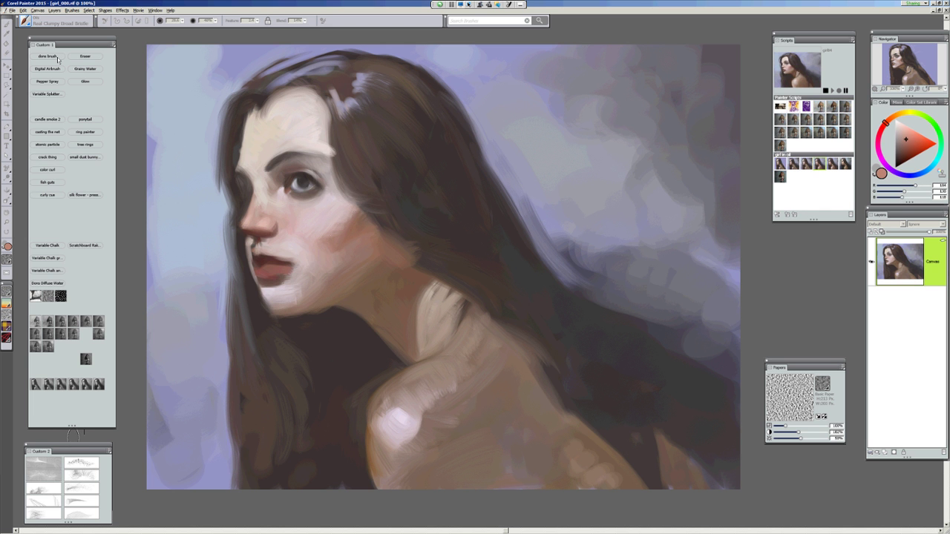
pyautogui.moveTo(320, 253); pyautogui.dragTo(358, 204)
# Refine the mouth and chin with bristle strokes in sampled cheek, lip and skin tones.
pyautogui.keyDown('alt'); pyautogui.click(334, 223); pyautogui.keyUp('alt')
pyautogui.keyDown('alt'); pyautogui.click(260, 268); pyautogui.keyUp('alt')
pyautogui.moveTo(248, 246)
pyautogui.mouseDown()
pyautogui.moveTo(260, 291)
pyautogui.moveTo(305, 276)
pyautogui.moveTo(266, 305)
pyautogui.moveTo(309, 315)
pyautogui.mouseUp()
pyautogui.keyDown('alt'); pyautogui.click(282, 269); pyautogui.keyUp('alt')
pyautogui.keyDown('alt'); pyautogui.click(260, 263); pyautogui.keyUp('alt')
pyautogui.keyDown('alt'); pyautogui.click(282, 297); pyautogui.keyUp('alt')
pyautogui.keyDown('alt'); pyautogui.click(289, 282); pyautogui.keyUp('alt')
pyautogui.moveTo(275, 286)
pyautogui.mouseDown()
pyautogui.moveTo(288, 272)
pyautogui.moveTo(267, 255)
pyautogui.moveTo(271, 280)
pyautogui.moveTo(300, 311)
pyautogui.mouseUp()
# Shape the underside of the jaw and the shaded area below the cheek with bristle strokes in sampled lip and skin colours.
pyautogui.keyDown('alt'); pyautogui.click(264, 269); pyautogui.keyUp('alt')
pyautogui.keyDown('alt'); pyautogui.click(263, 256); pyautogui.keyUp('alt')
pyautogui.keyDown('alt'); pyautogui.click(260, 259); pyautogui.keyUp('alt')
pyautogui.keyDown('alt'); pyautogui.click(289, 312); pyautogui.keyUp('alt')
pyautogui.keyDown('alt'); pyautogui.click(294, 316); pyautogui.keyUp('alt')
pyautogui.moveTo(280, 318); pyautogui.dragTo(350, 304)
pyautogui.moveTo(371, 260); pyautogui.dragTo(401, 267)
pyautogui.moveTo(340, 290); pyautogui.dragTo(359, 280)
pyautogui.keyDown('alt'); pyautogui.click(349, 286); pyautogui.keyUp('alt')
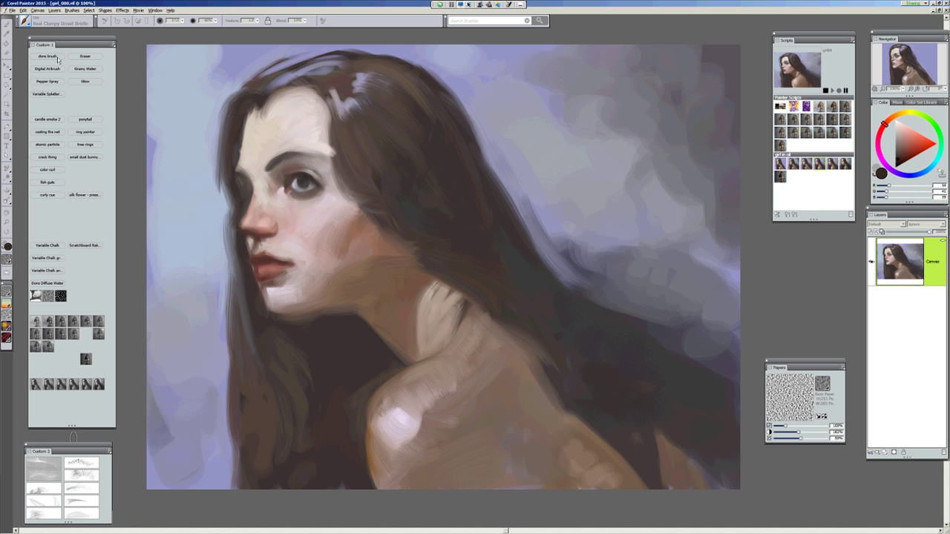
# Blend the chin contour and the jaw up toward the neck with bristle strokes in sampled chin and cheek colours.
pyautogui.keyDown('alt'); pyautogui.click(276, 314); pyautogui.keyUp('alt')
pyautogui.moveTo(267, 306)
pyautogui.mouseDown()
pyautogui.moveTo(322, 308)
pyautogui.moveTo(306, 310)
pyautogui.mouseUp()
pyautogui.moveTo(305, 304)
pyautogui.mouseDown()
pyautogui.moveTo(352, 291)
pyautogui.moveTo(371, 253)
pyautogui.moveTo(324, 266)
pyautogui.mouseUp()
pyautogui.keyDown('alt'); pyautogui.click(297, 276); pyautogui.keyUp('alt')
pyautogui.keyDown('alt'); pyautogui.click(327, 276); pyautogui.keyUp('alt')
pyautogui.moveTo(273, 312); pyautogui.dragTo(383, 259)
pyautogui.keyDown('alt'); pyautogui.click(327, 289); pyautogui.keyUp('alt')
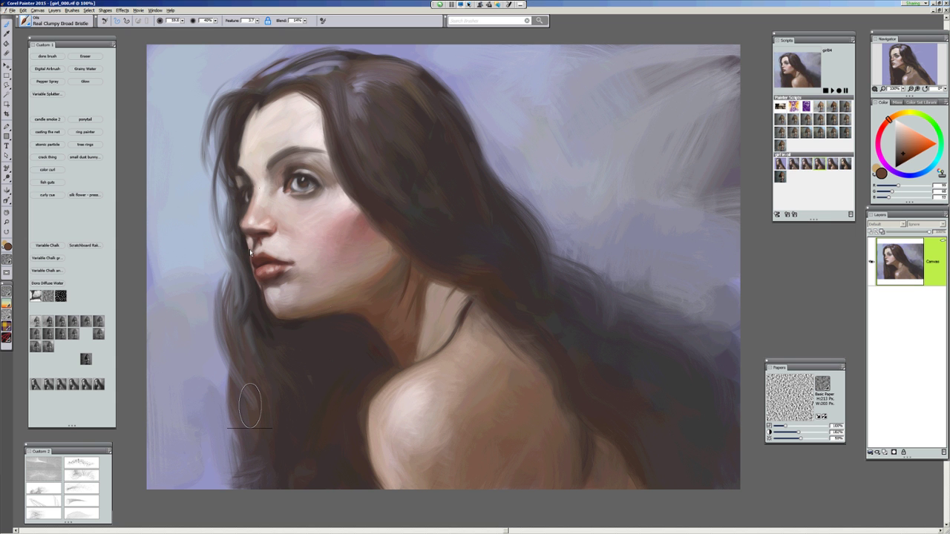
# Examine the portrait's overall composition from a distance and its facial details up close.
pyautogui.hotkey('ctrl', '-')
pyautogui.hotkey('ctrl', '-')
pyautogui.hotkey('ctrl', '-')
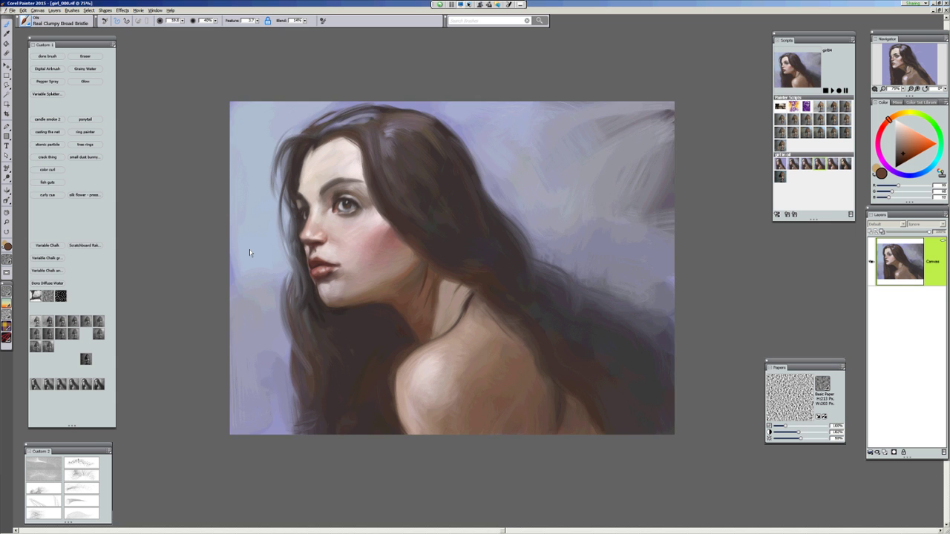
pyautogui.hotkey('ctrl', '-')
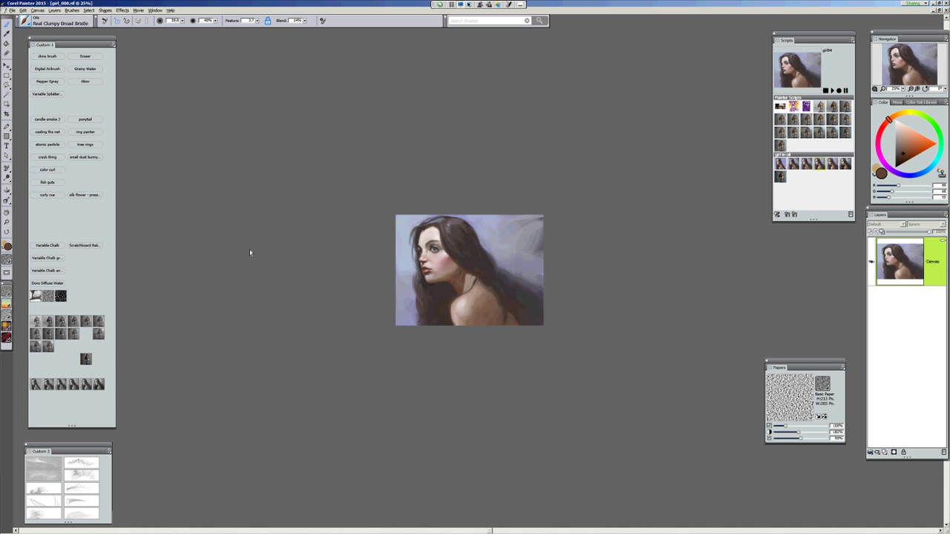
pyautogui.hotkey('ctrl', '+')
pyautogui.hotkey('ctrl', '+')
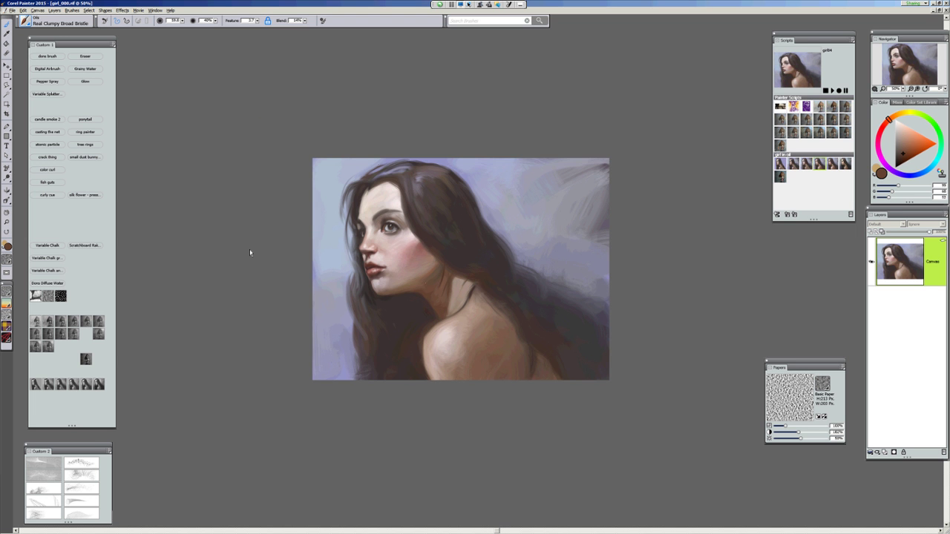
pyautogui.hotkey('ctrl', '+')
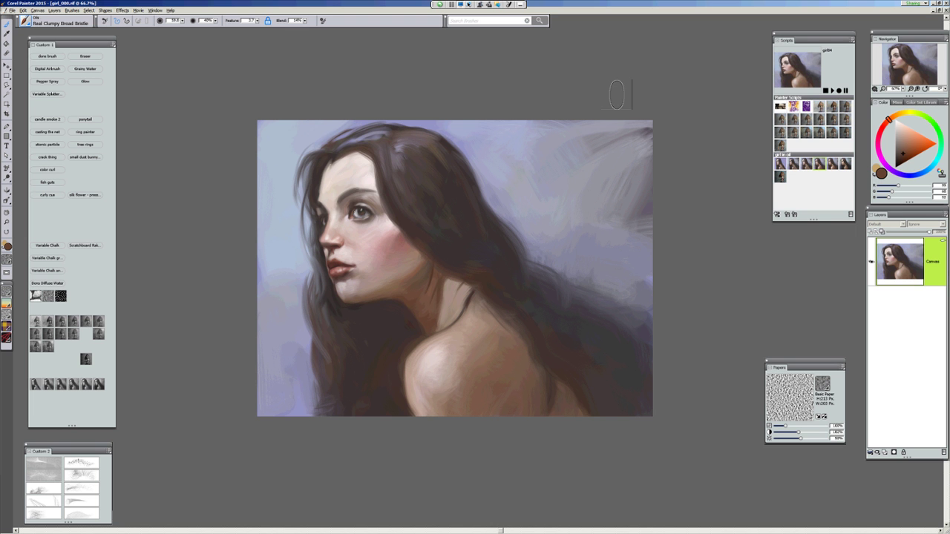
pyautogui.hotkey('ctrl', '+')
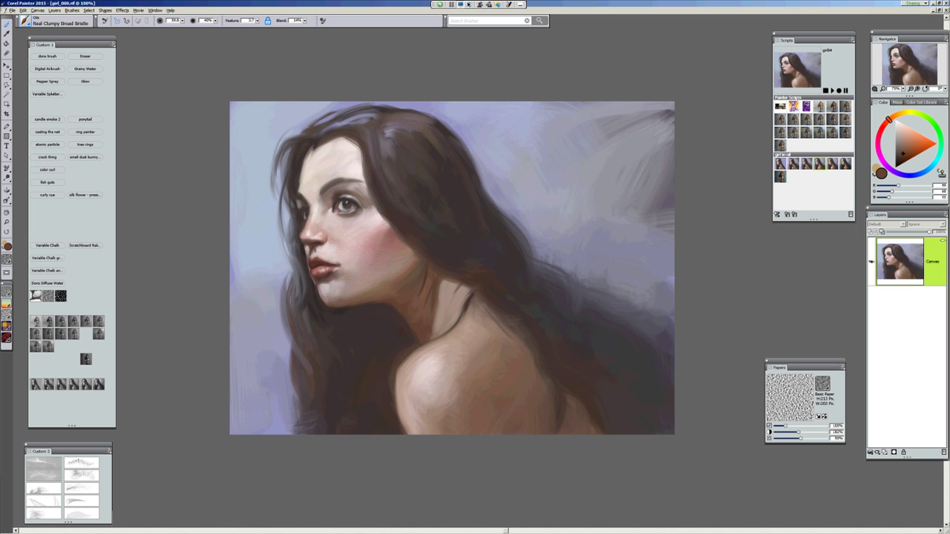
pyautogui.hotkey('ctrl', '+')
pyautogui.hotkey('ctrl', '+')
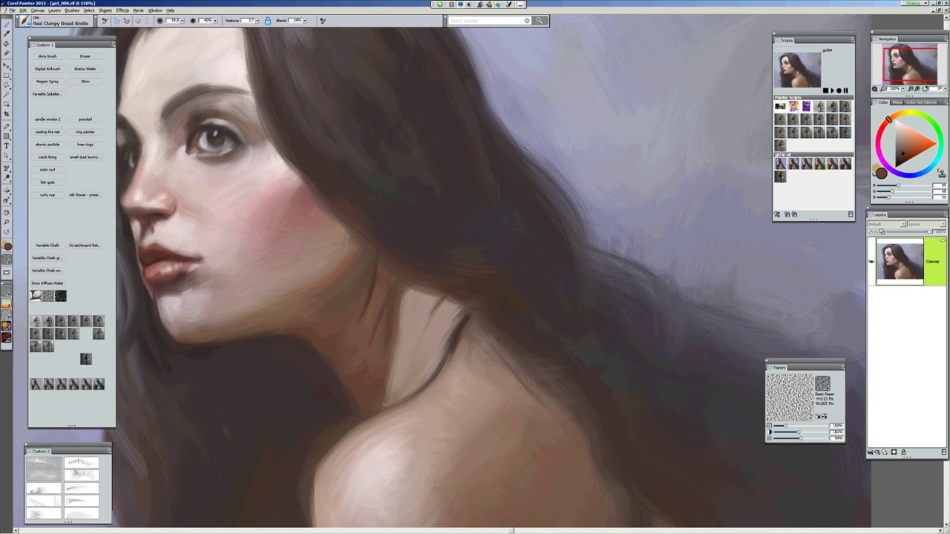
pyautogui.hotkey('ctrl', '+')
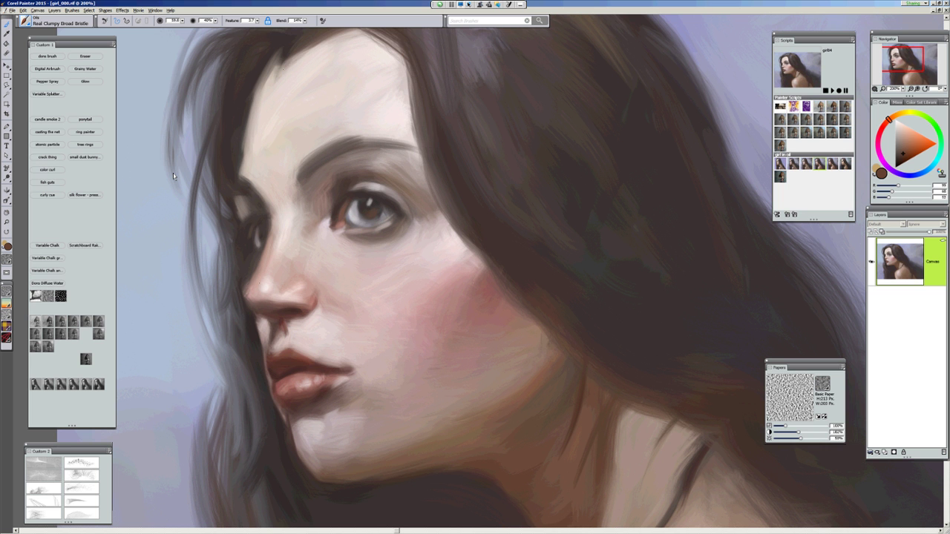
pyautogui.hotkey('ctrl', '-')
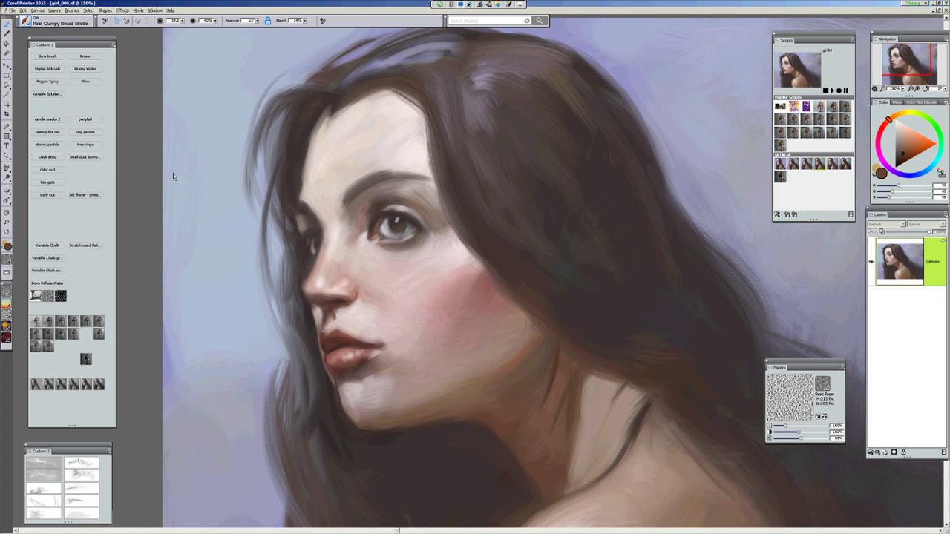
pyautogui.hotkey('ctrl', '-')
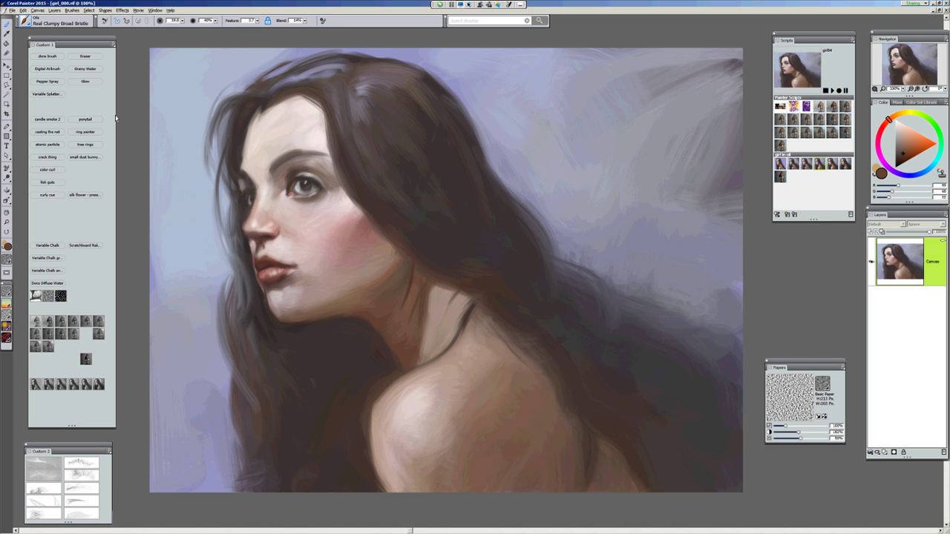
# Select the Glow brush from the custom brush set.
pyautogui.click(86, 82)
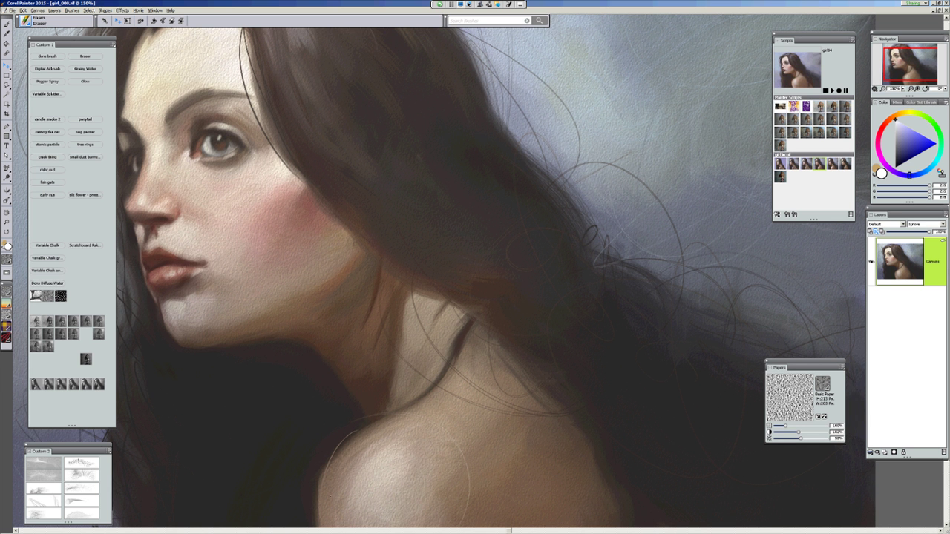
# Set up a paper-based surface texture for the portrait with Shine at 0% and Amount at 19%.
pyautogui.moveTo(347, 333); pyautogui.dragTo(354, 348)
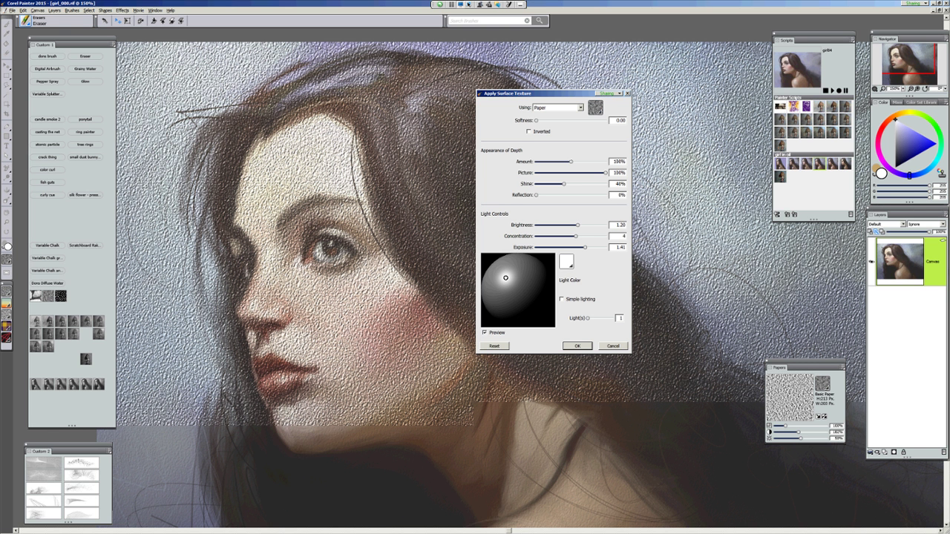
pyautogui.moveTo(564, 183); pyautogui.dragTo(536, 183)
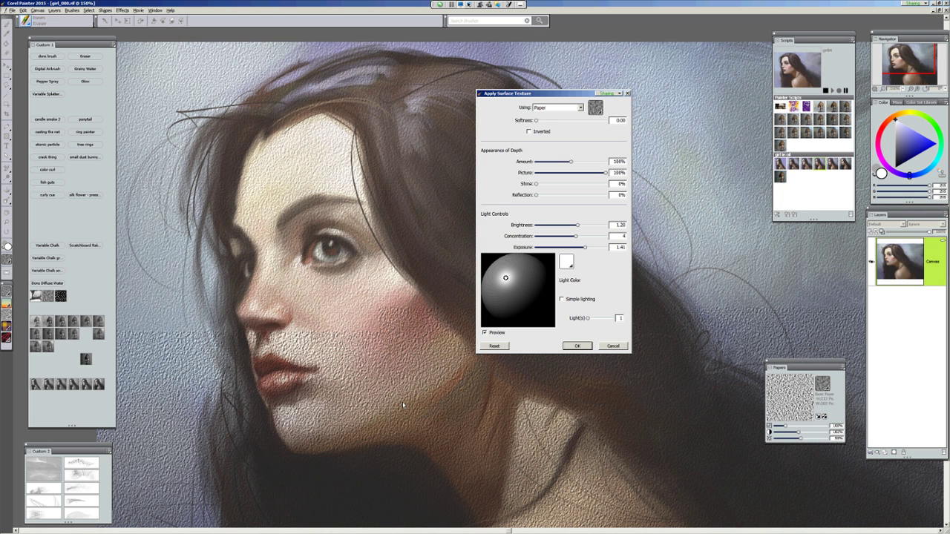
pyautogui.moveTo(570, 161); pyautogui.dragTo(542, 161)
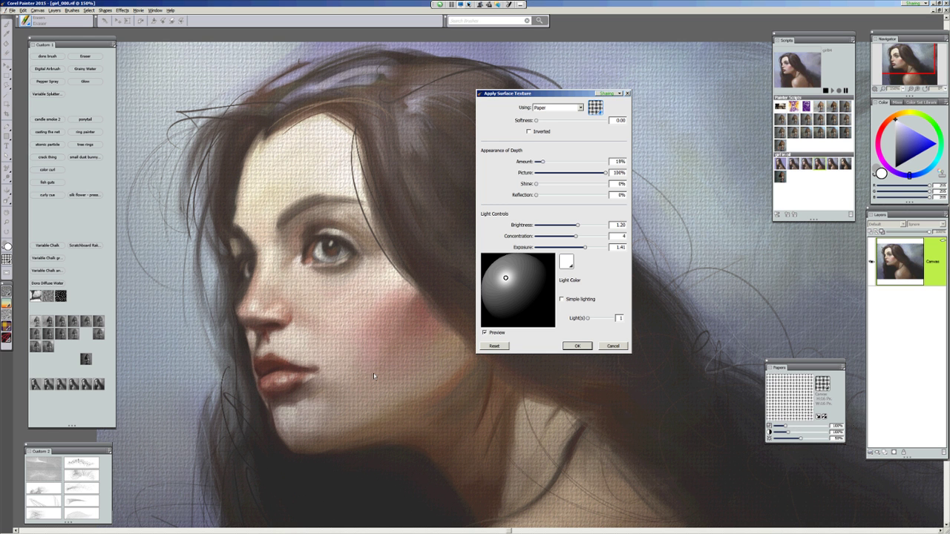
# Try canvas papers for the surface texture, pick canvas14, and apply the texture to the painting.
pyautogui.click(596, 108)
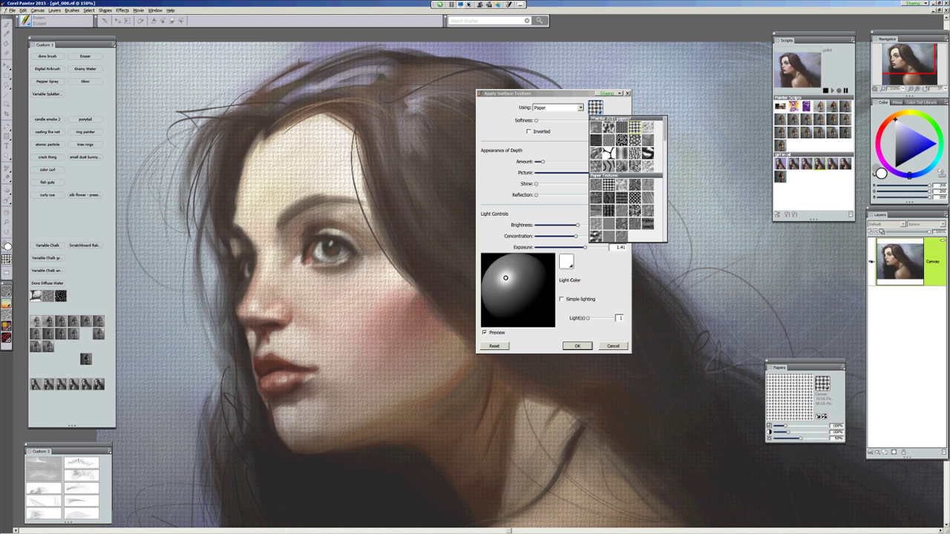
pyautogui.scroll(-5, 628, 178)
pyautogui.scroll(-10, 628, 178)
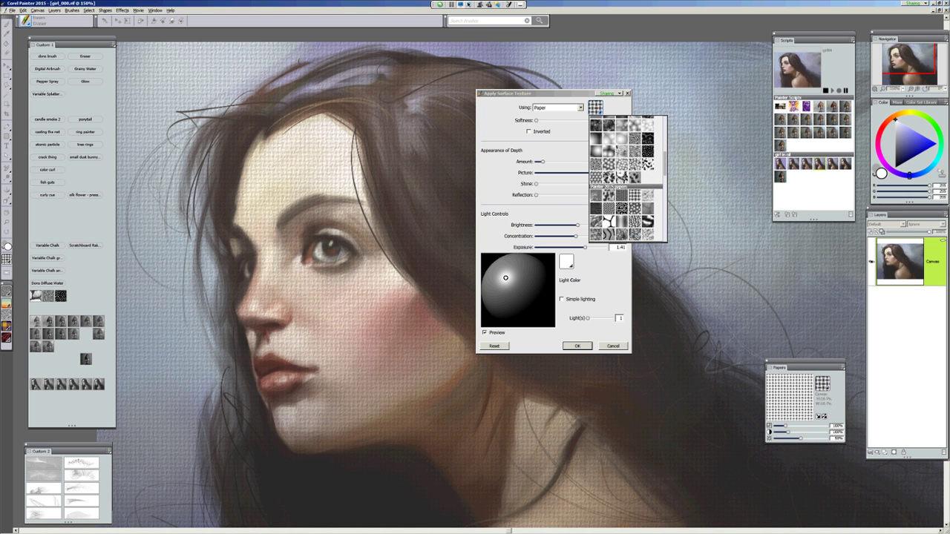
pyautogui.scroll(-3, 628, 178)
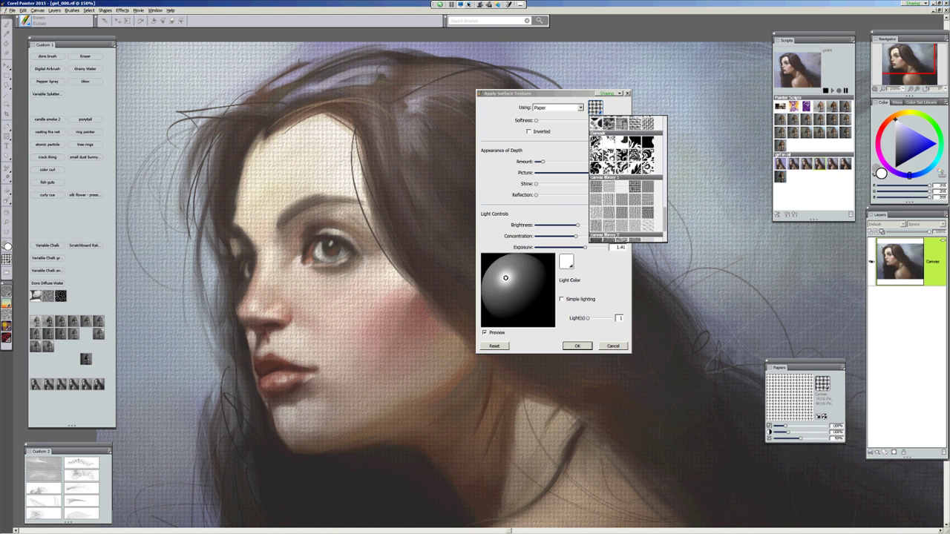
pyautogui.click(628, 178)
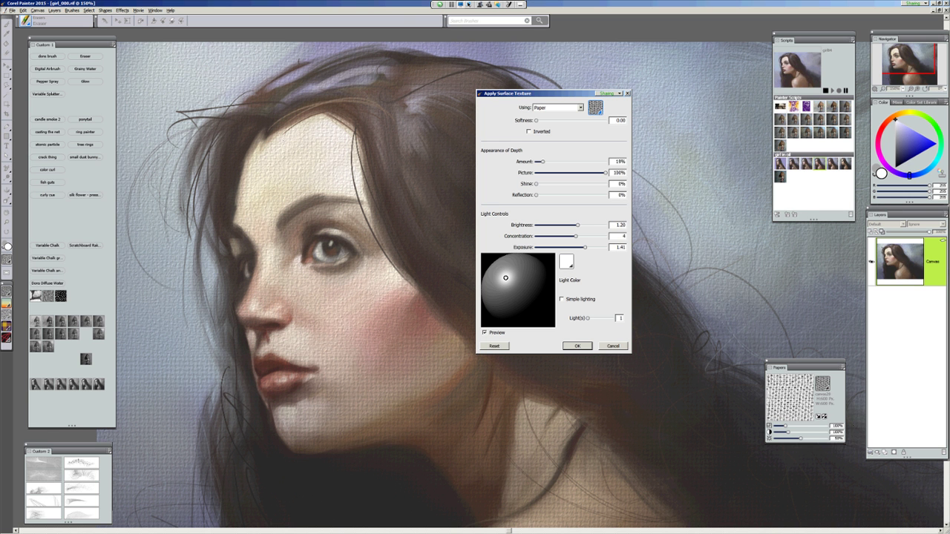
pyautogui.click(596, 108)
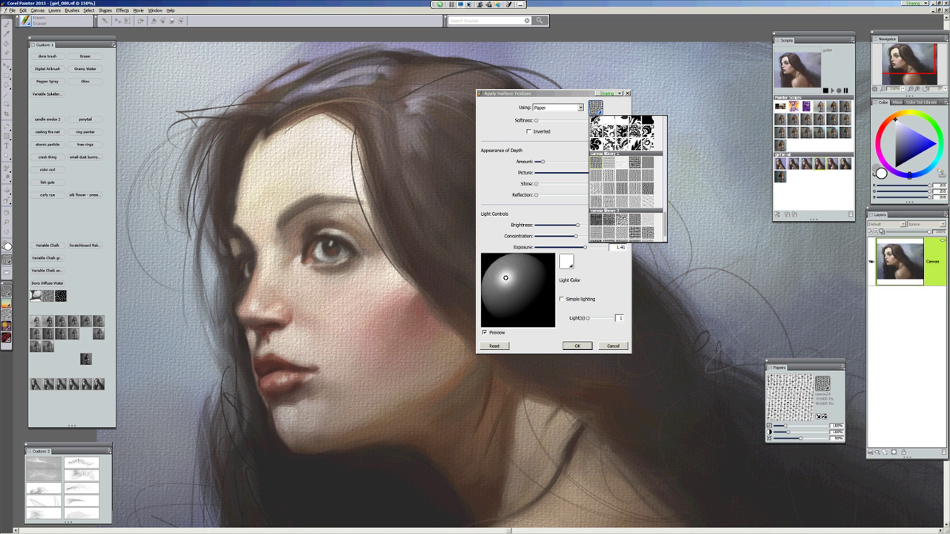
pyautogui.click(608, 175)
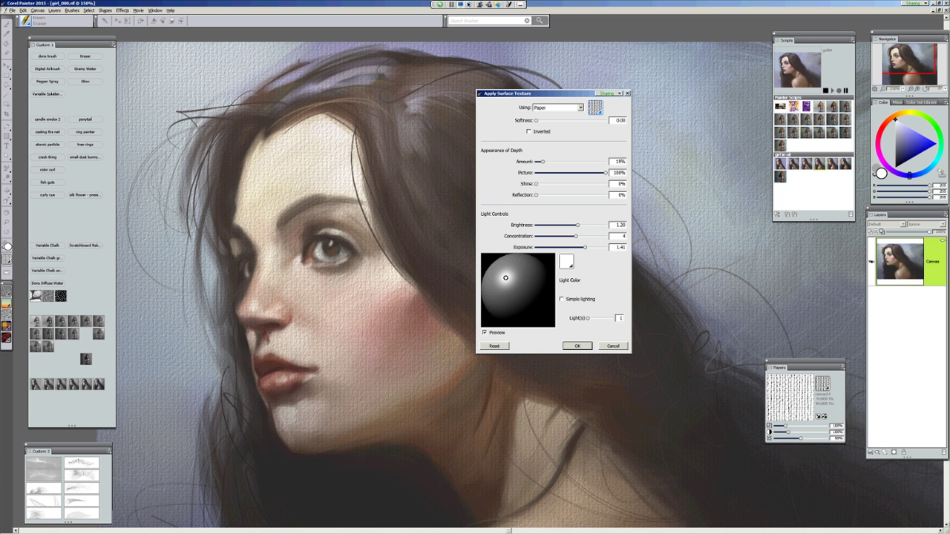
pyautogui.moveTo(519, 93); pyautogui.dragTo(603, 53)
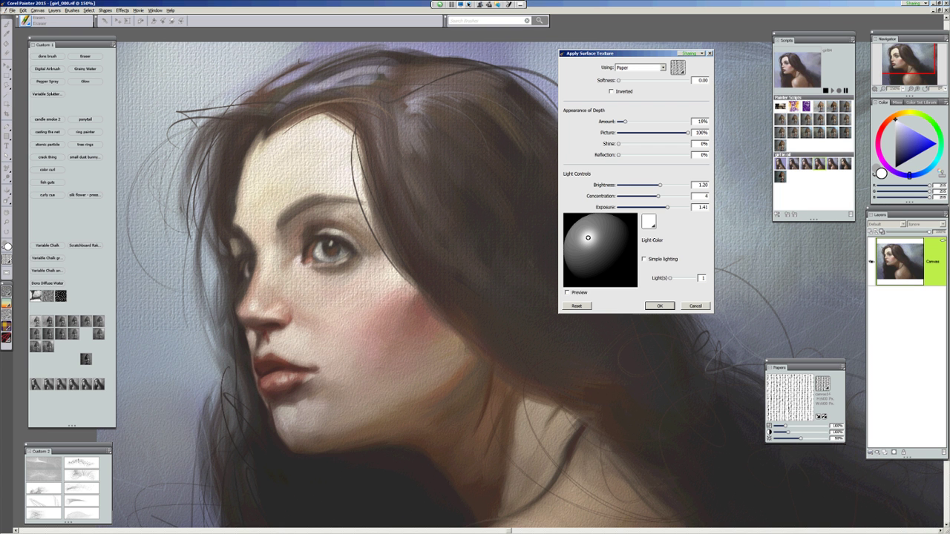
pyautogui.press('Return')
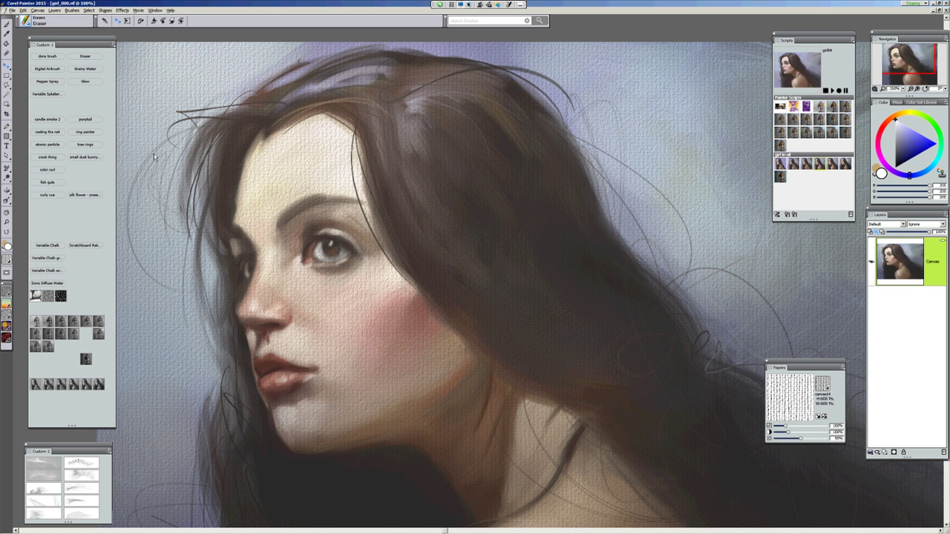
# Close the finished portrait girl_000.rif without saving the changes.
pyautogui.hotkey('ctrl', '-')
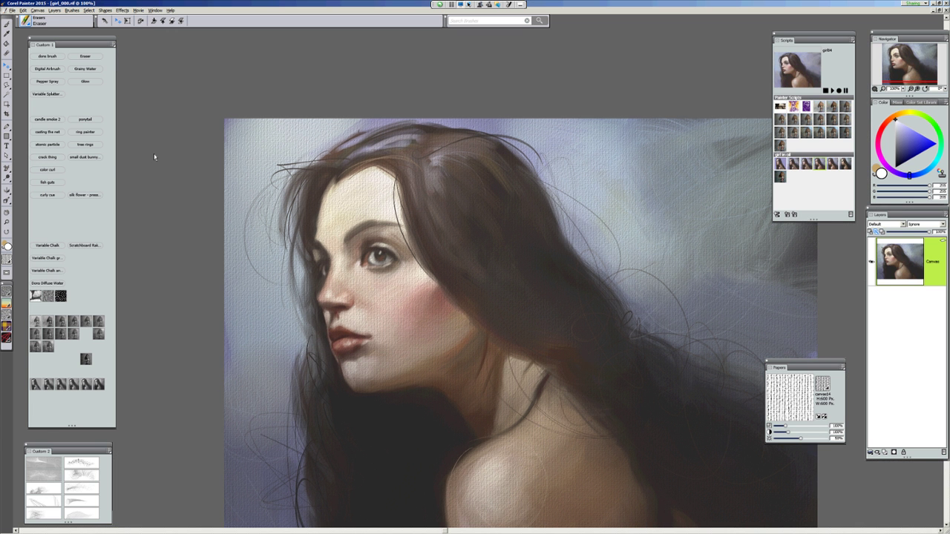
pyautogui.moveTo(372, 356); pyautogui.dragTo(284, 284)
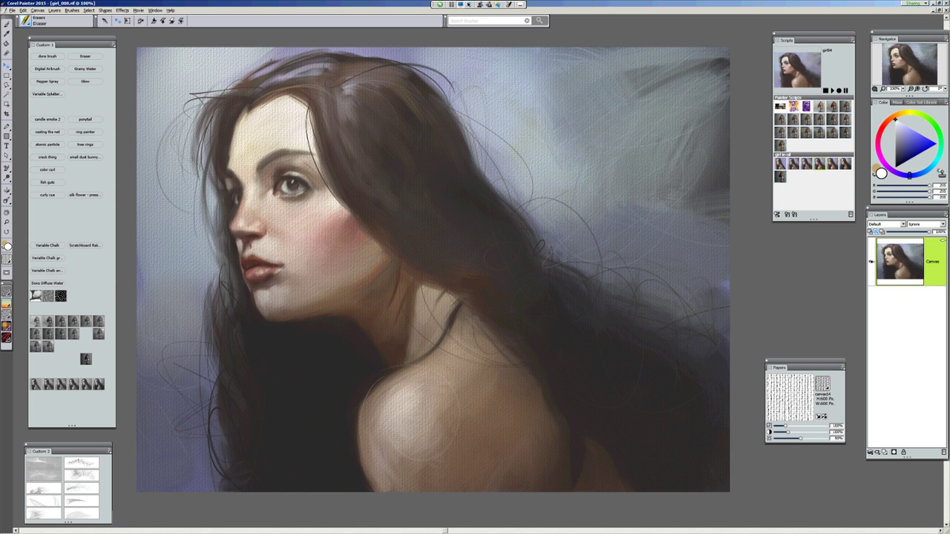
pyautogui.hotkey('ctrl', 'w')
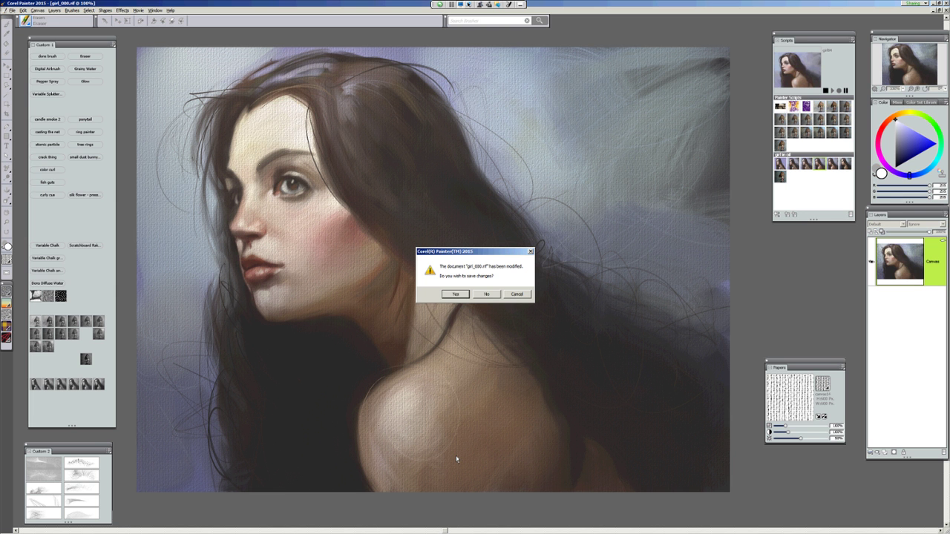
pyautogui.press('n')
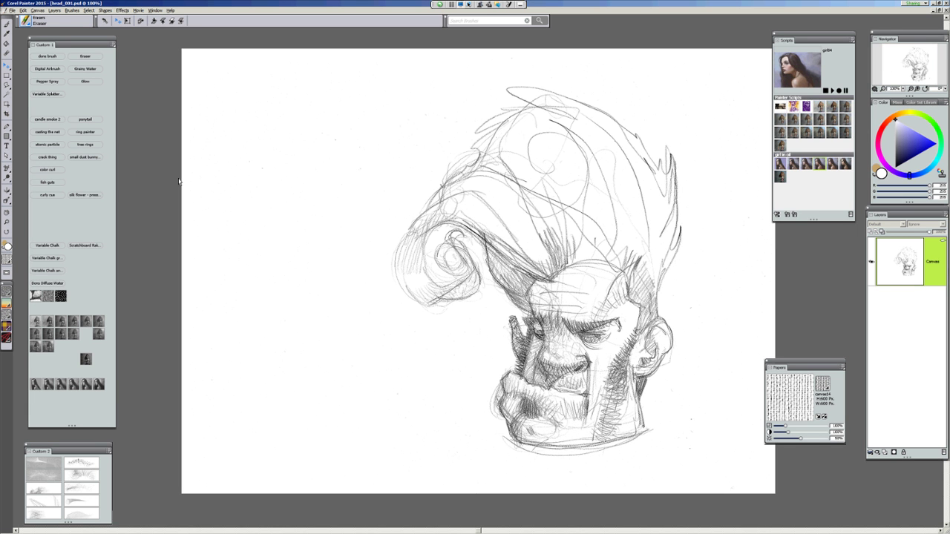
# Set Basic Paper as the paper texture for the head sketch and move the paper settings clear of the canvas.
pyautogui.click(822, 383)
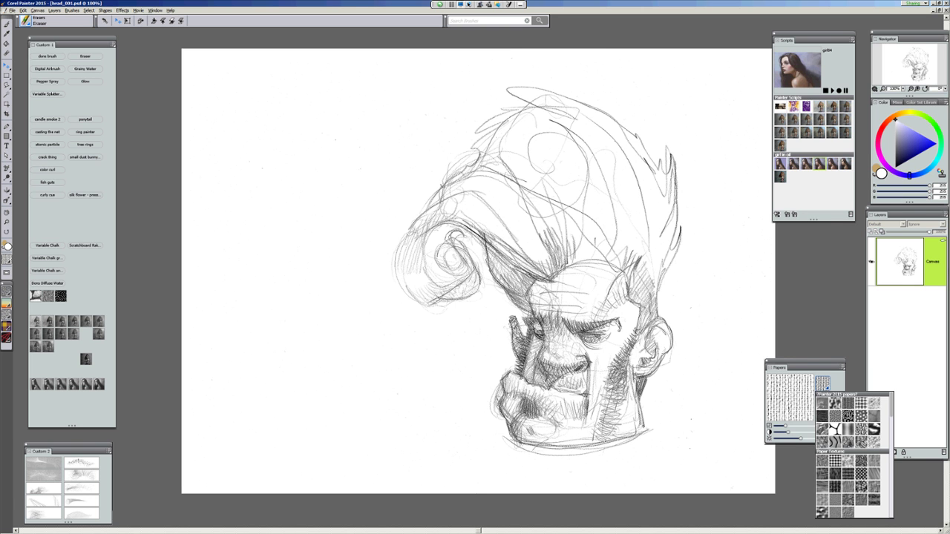
pyautogui.click(825, 462)
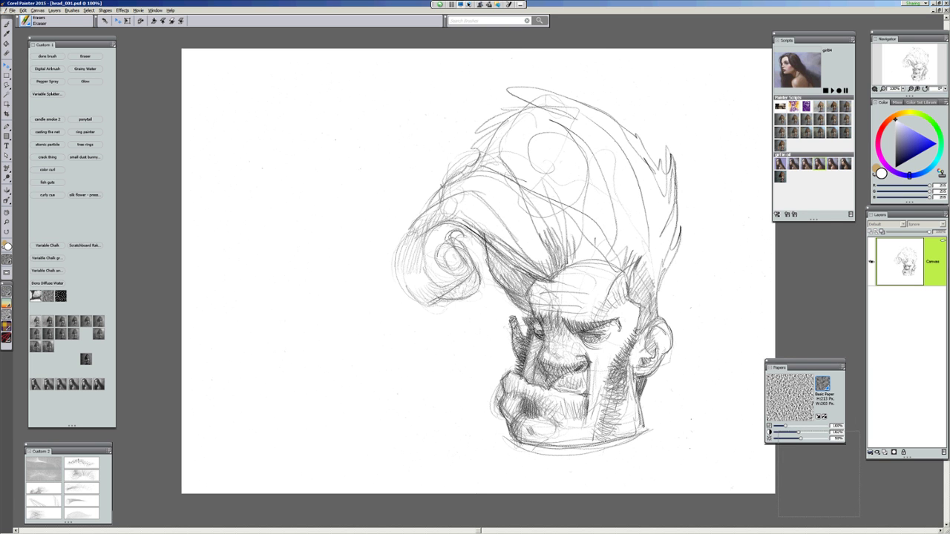
pyautogui.moveTo(803, 437); pyautogui.dragTo(807, 439)
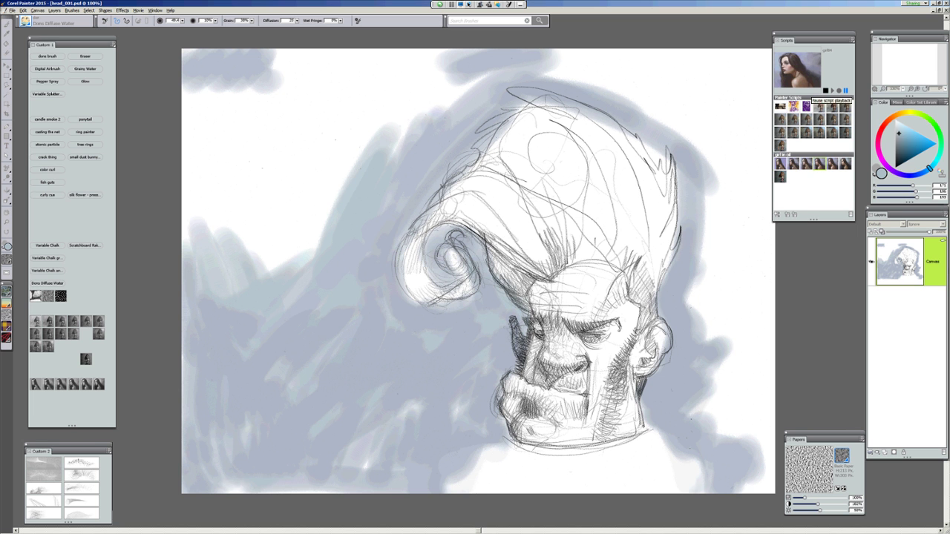
# Pause the script playback and examine the blue-grey Dons Diffuse Water washes around the sketched head up close.
pyautogui.click(846, 91)
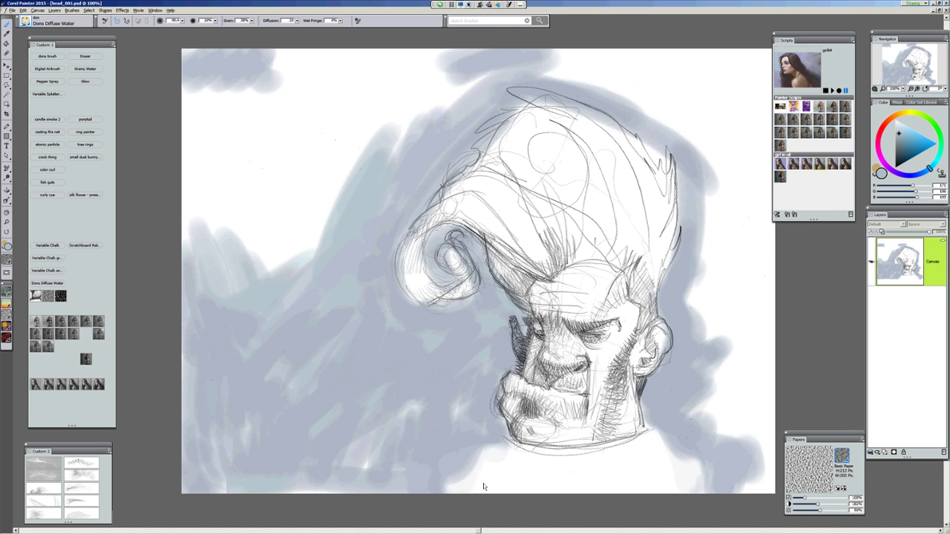
pyautogui.hotkey('ctrl', '+')
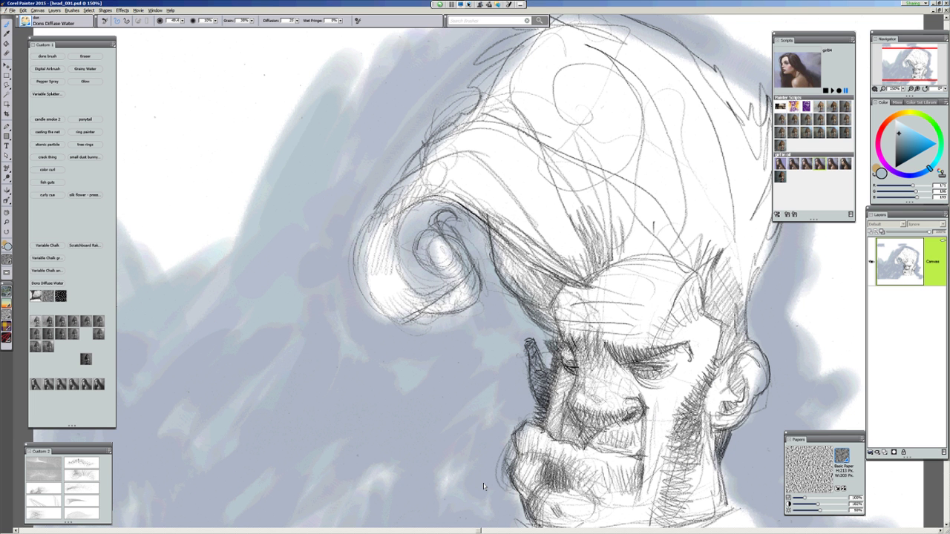
pyautogui.hotkey('ctrl', '+')
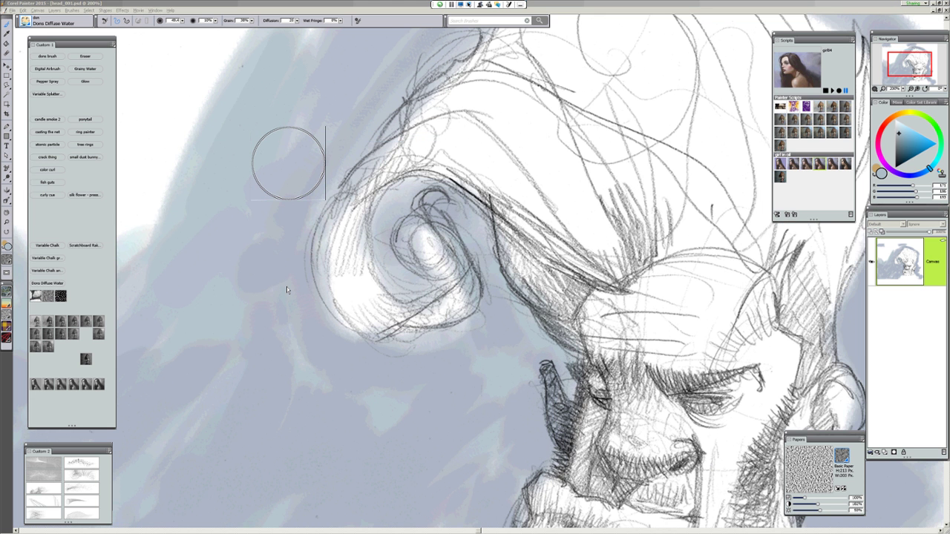
pyautogui.moveTo(289, 163); pyautogui.dragTo(553, 264)
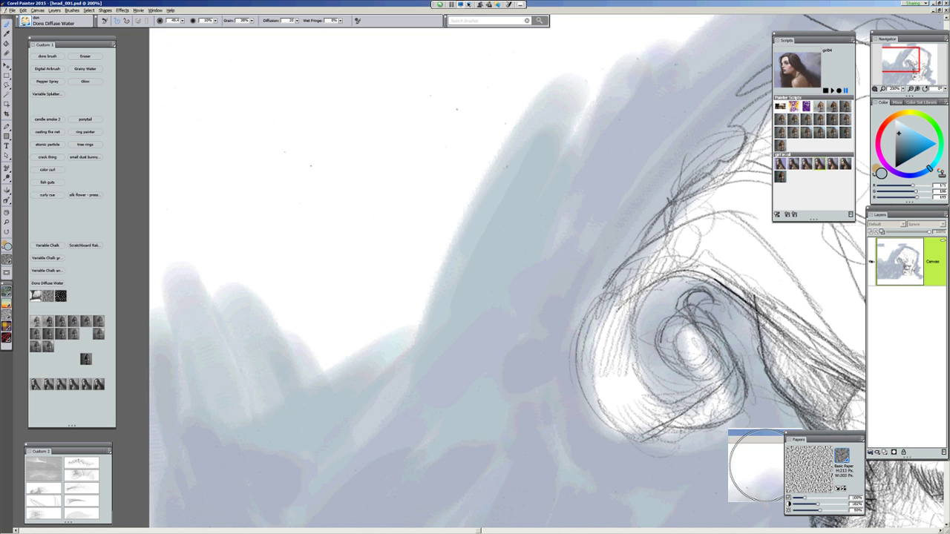
pyautogui.moveTo(806, 440); pyautogui.dragTo(495, 179)
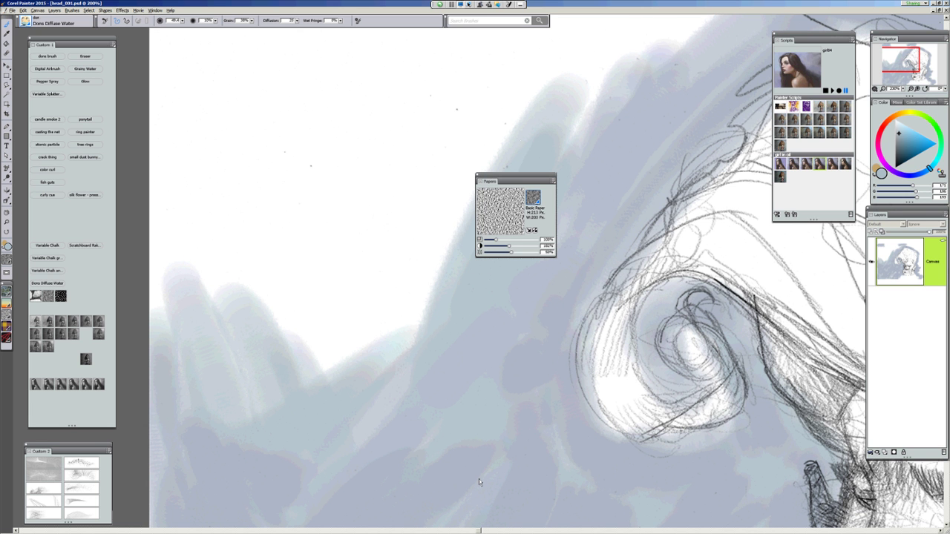
pyautogui.moveTo(495, 179); pyautogui.dragTo(797, 429)
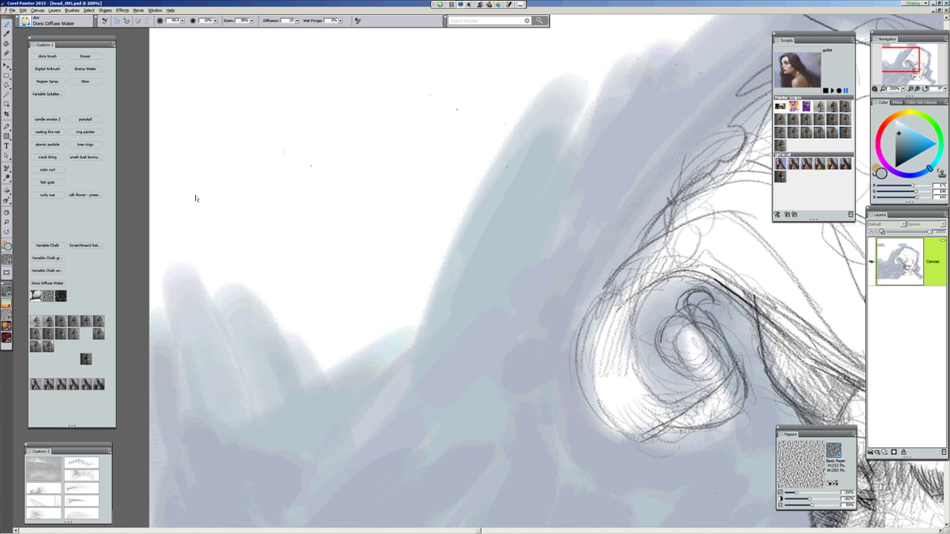
pyautogui.hotkey('ctrl', '-')
pyautogui.hotkey('ctrl', '-')
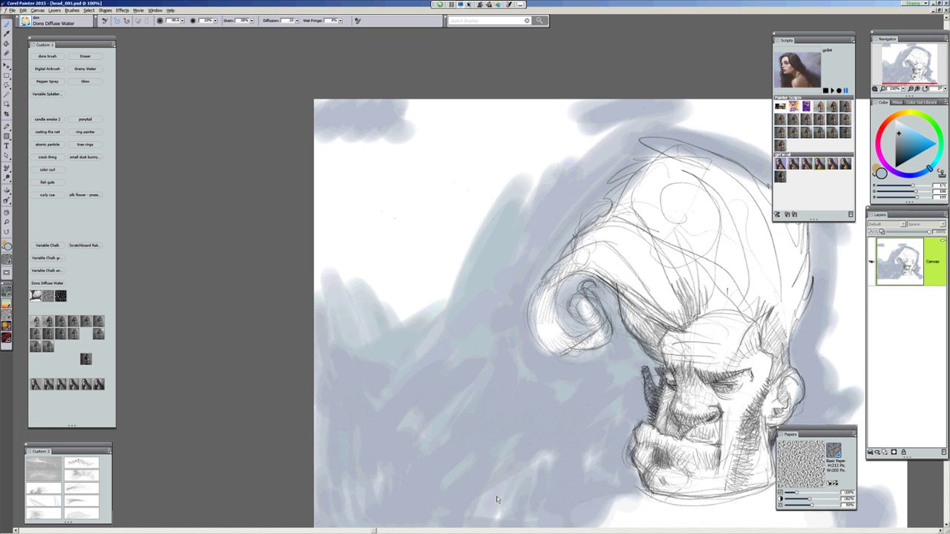
pyautogui.moveTo(406, 377); pyautogui.dragTo(367, 370)
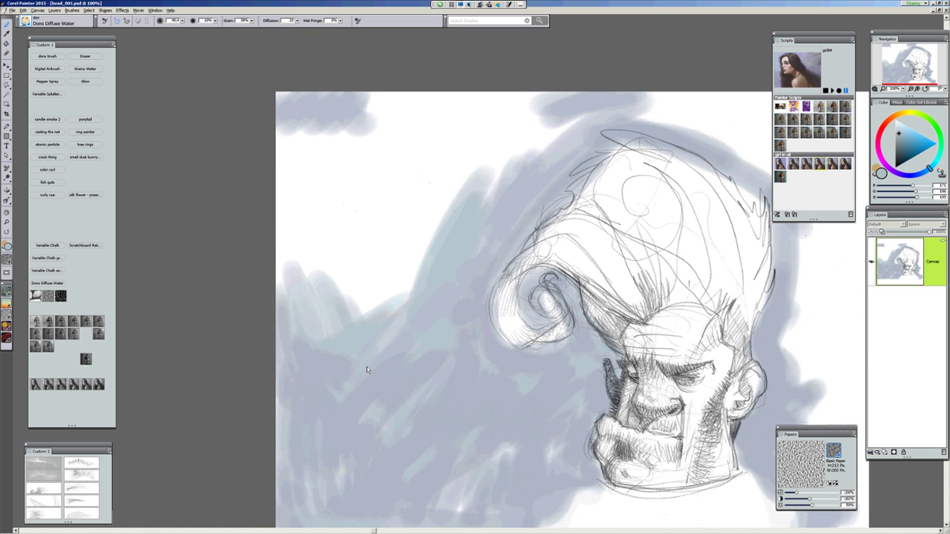
pyautogui.click(367, 367)
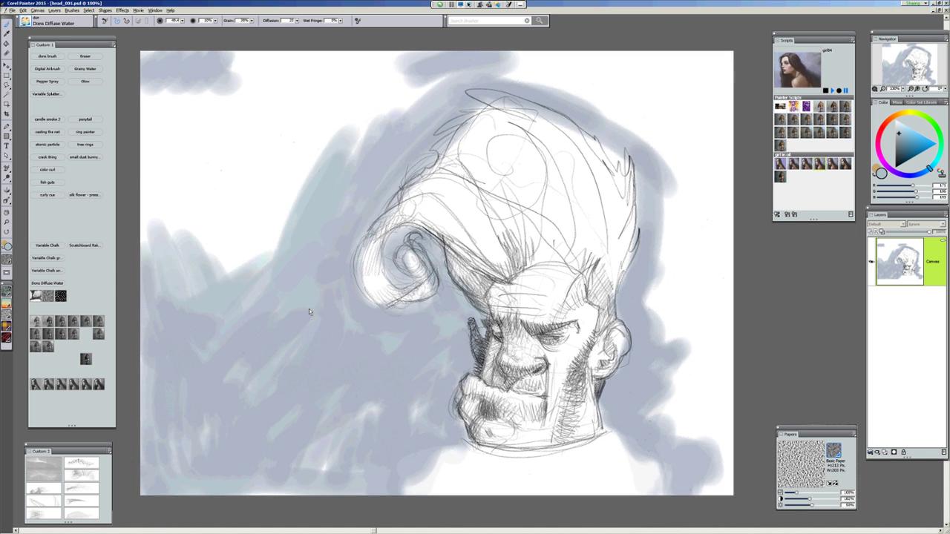
# Continue with reddish-brown wash strokes over the background beside the hair curl.
pyautogui.click(819, 163)
pyautogui.moveTo(363, 245); pyautogui.dragTo(335, 269)
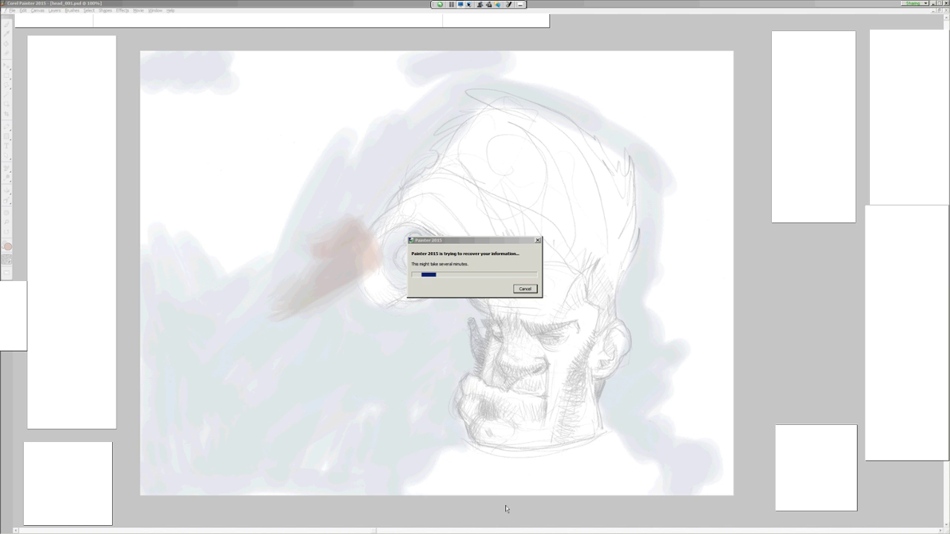
# Restart Painter, dismiss its upgrade message, and reopen the head sketch in a maximized document window.
pyautogui.press('Return')
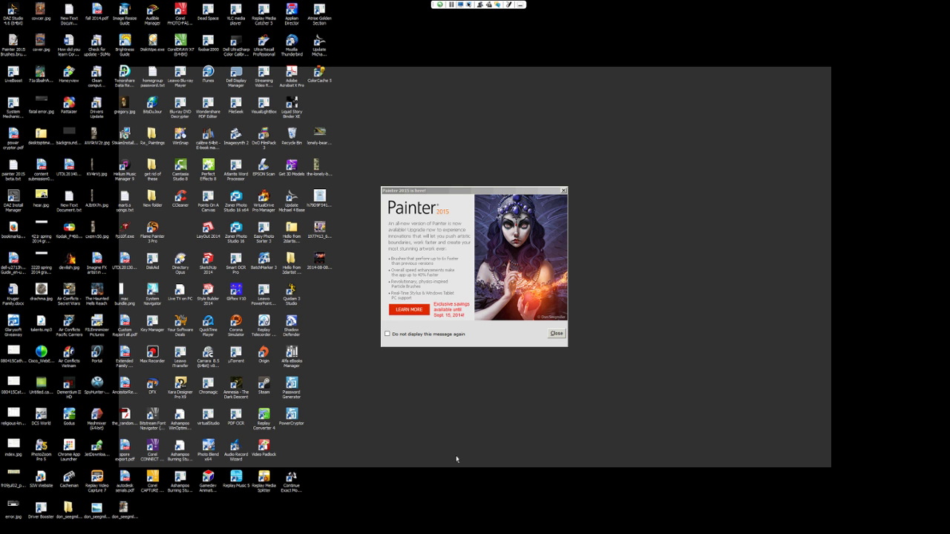
pyautogui.press('Return')
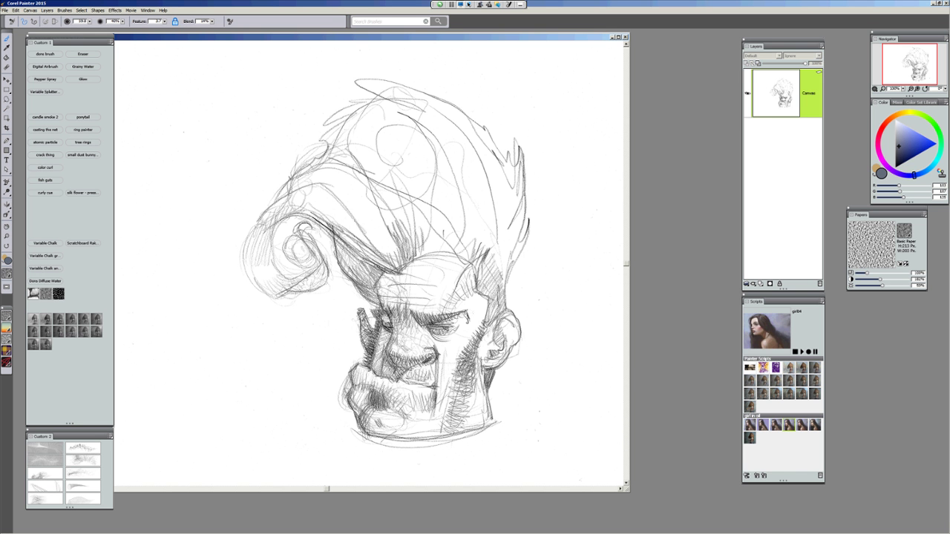
pyautogui.click(619, 36)
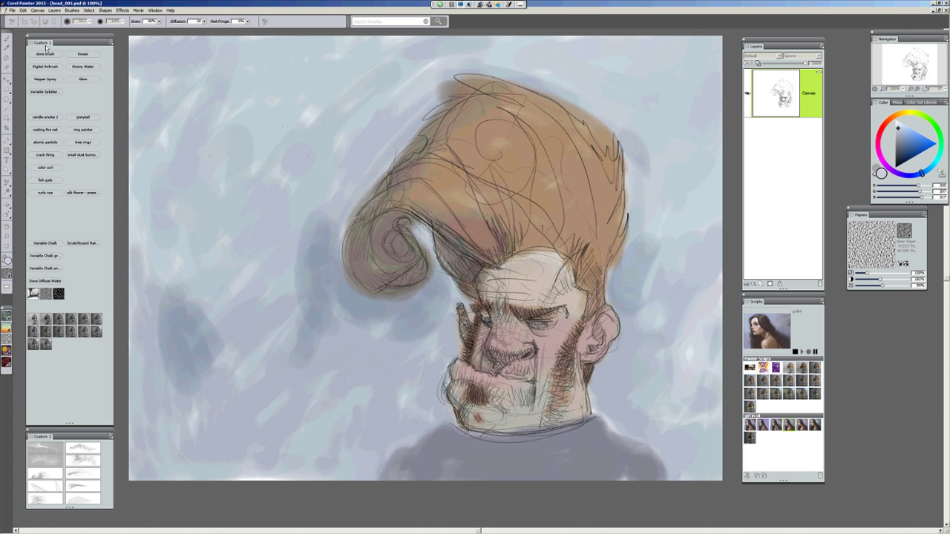
# Paint muted green and ochre washes over the blue background and darken the hair, curl and facial shadows.
pyautogui.moveTo(445, 312); pyautogui.dragTo(267, 371)
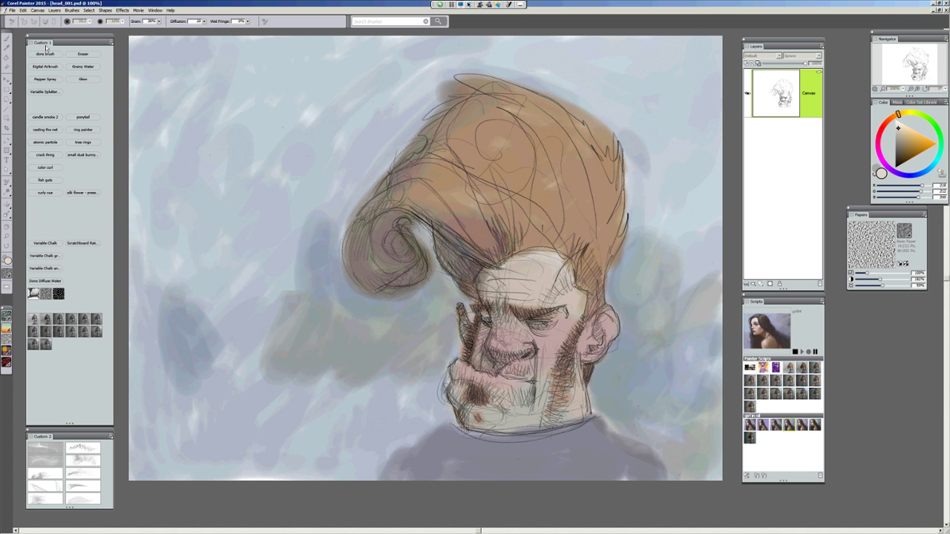
pyautogui.moveTo(282, 259); pyautogui.dragTo(142, 401)
pyautogui.moveTo(237, 416); pyautogui.dragTo(453, 349)
pyautogui.moveTo(349, 223); pyautogui.dragTo(409, 289)
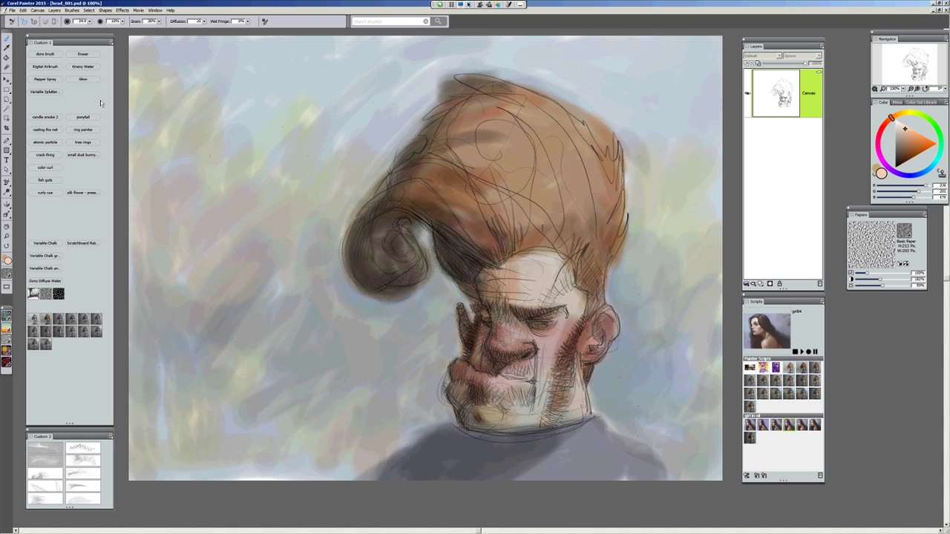
# Place the head on its own layer and paint over it on the canvas with blue-grey background colours.
pyautogui.press('f')
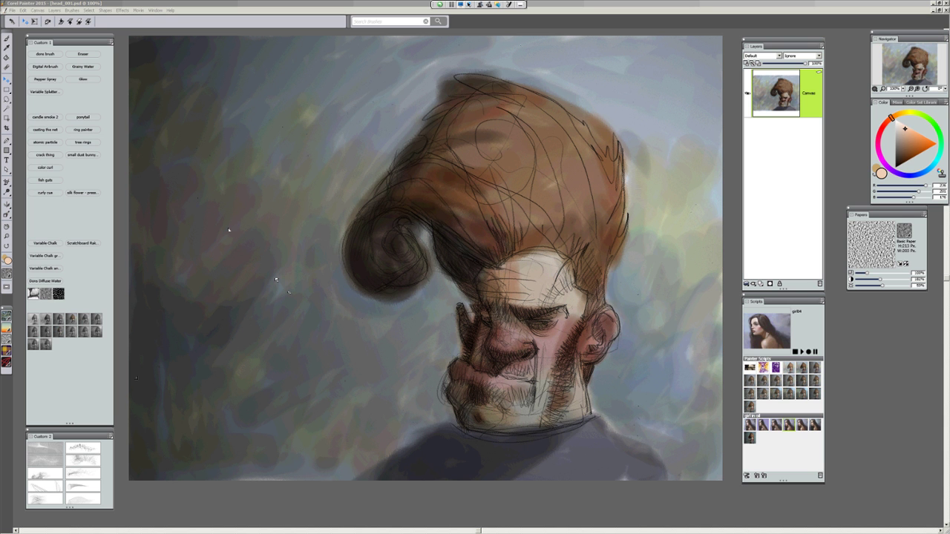
pyautogui.press('b')
pyautogui.hotkey('ctrl', 'shift', 'n')
pyautogui.moveTo(460, 475); pyautogui.dragTo(356, 245)
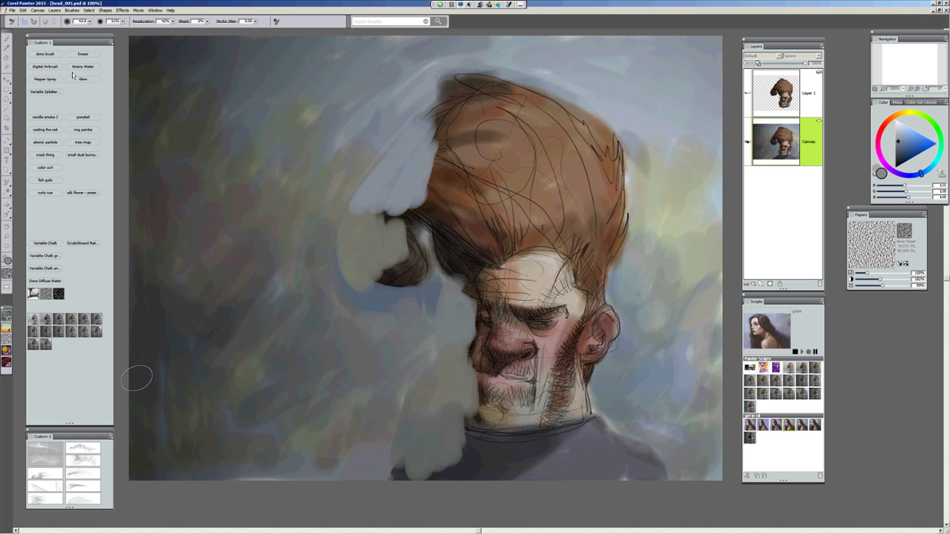
pyautogui.moveTo(348, 208); pyautogui.dragTo(550, 89)
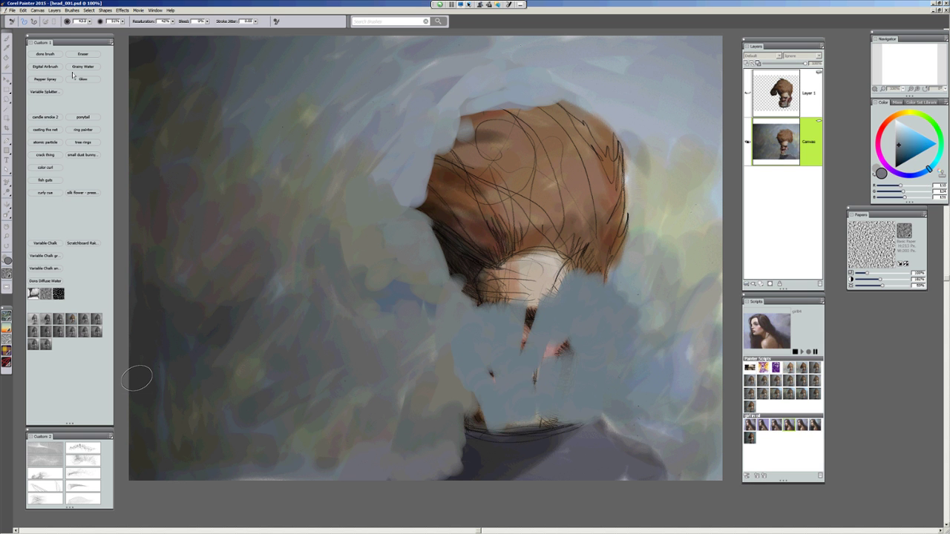
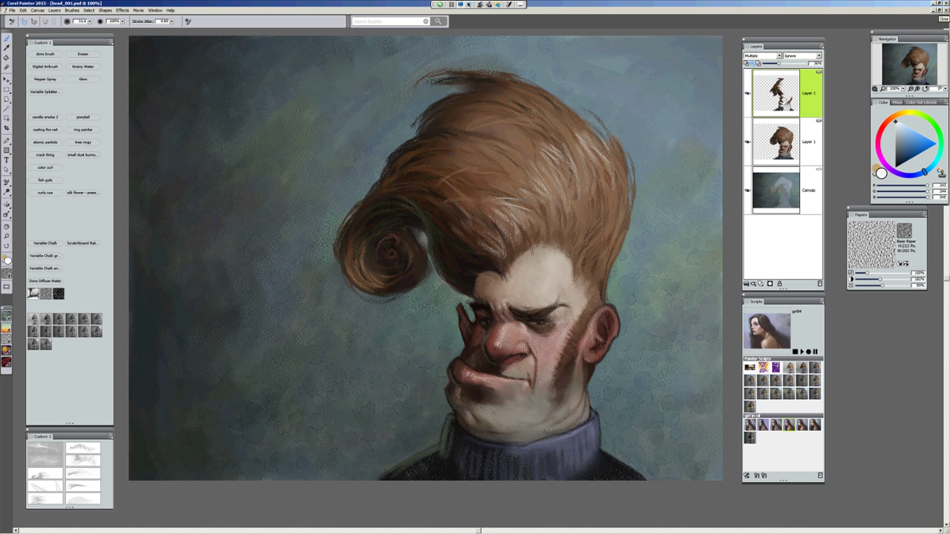
# Close head_001.psd without saving the changes.
pyautogui.hotkey('ctrl', 'w')
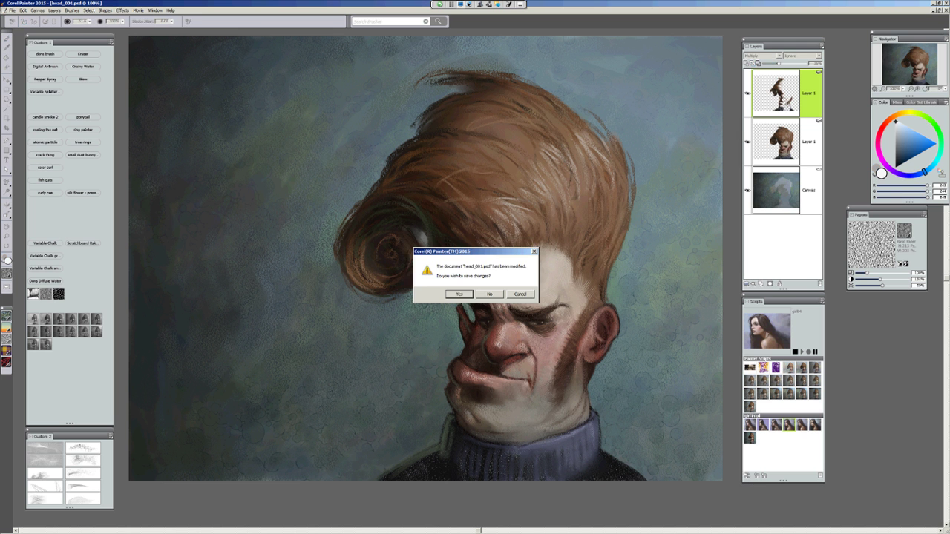
pyautogui.press('n')
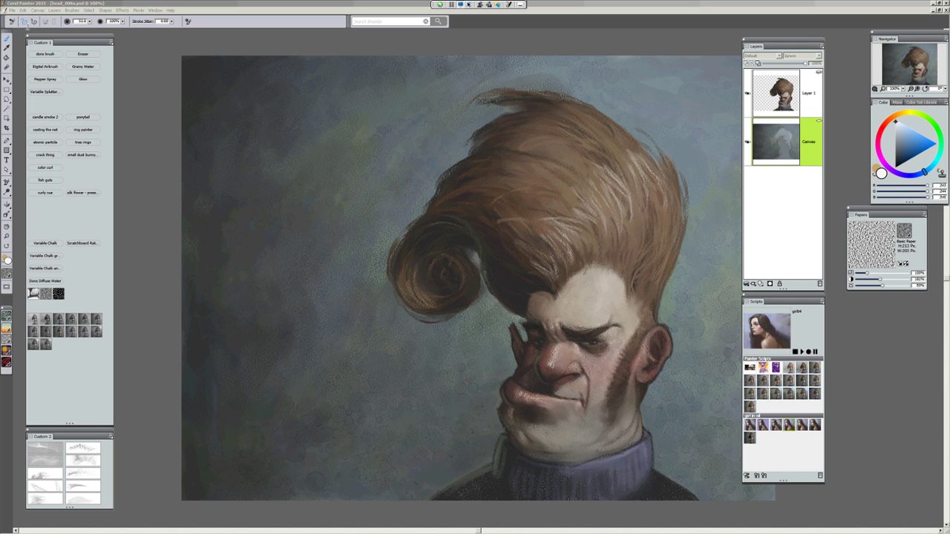
# Paint a brown cigar in the man's mouth in head_008a.psd and close the file without saving.
pyautogui.click(54, 56)
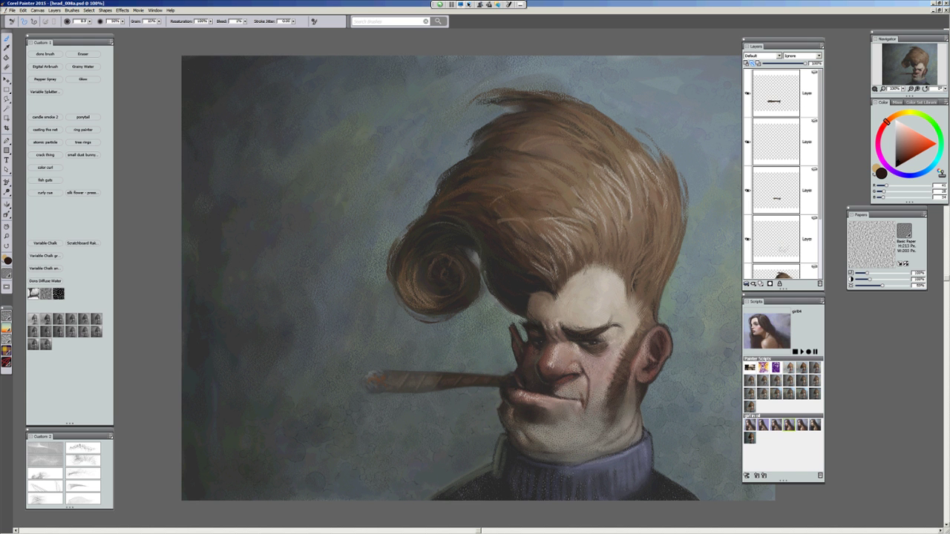
pyautogui.click(945, 10)
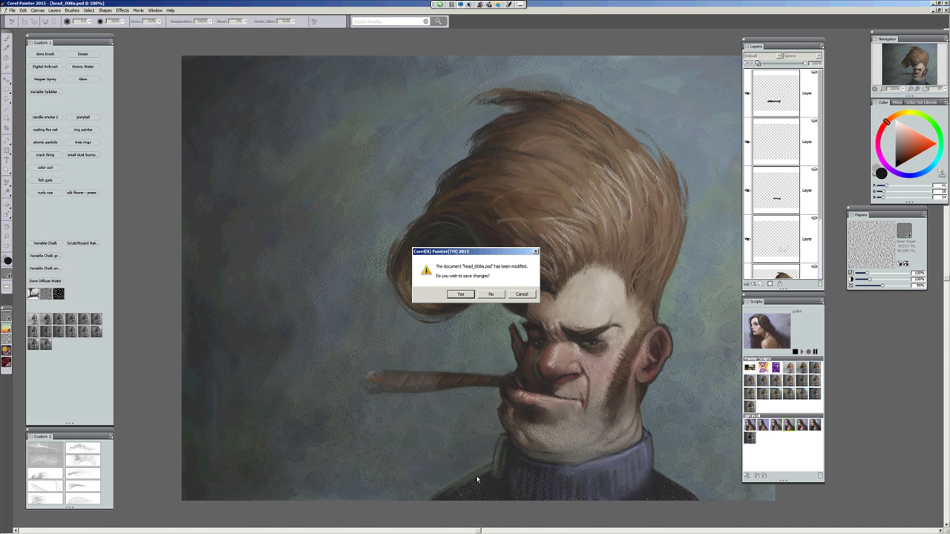
pyautogui.press('n')
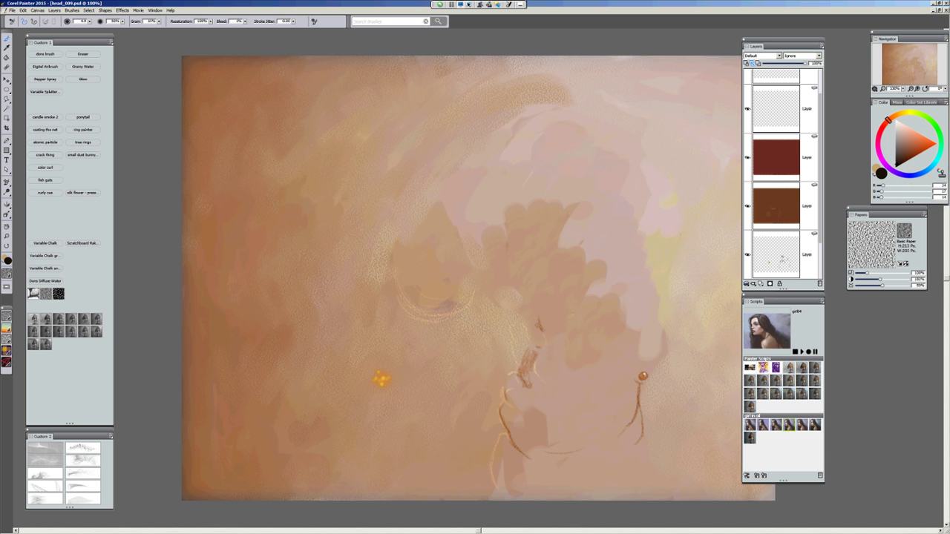
# Close head_009.psd without saving the changes.
pyautogui.hotkey('ctrl', 'w')
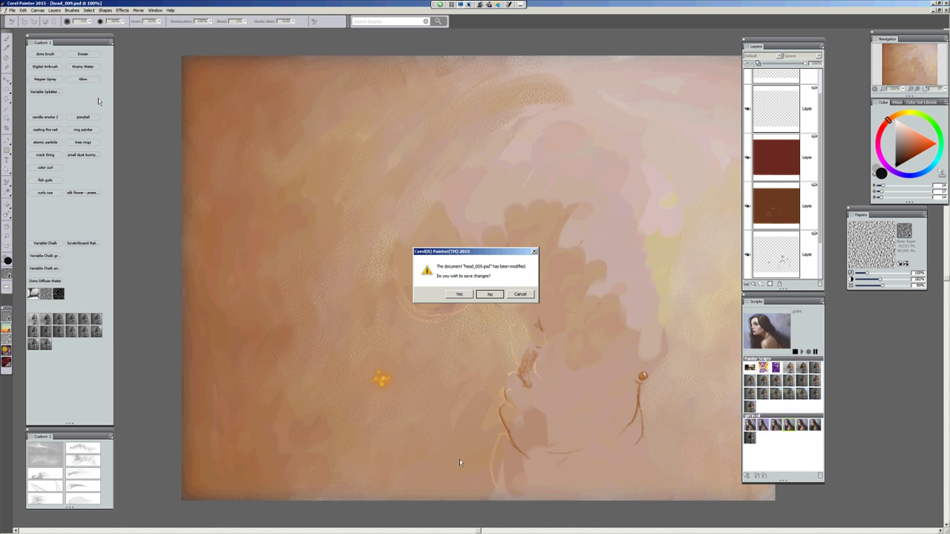
pyautogui.press('n')
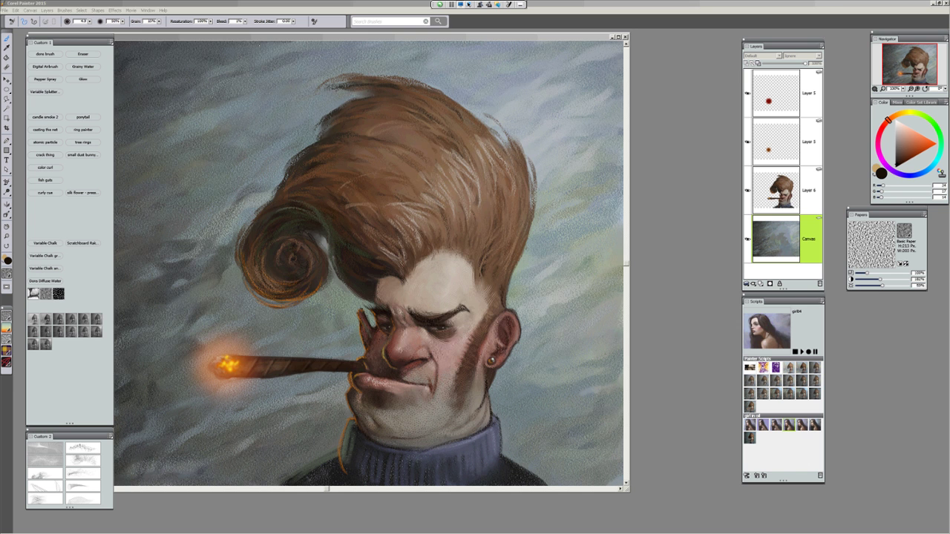
# Maximize the head_011.psd painting and select the topmost layer, which holds the cigar tip's red glow.
pyautogui.click(619, 36)
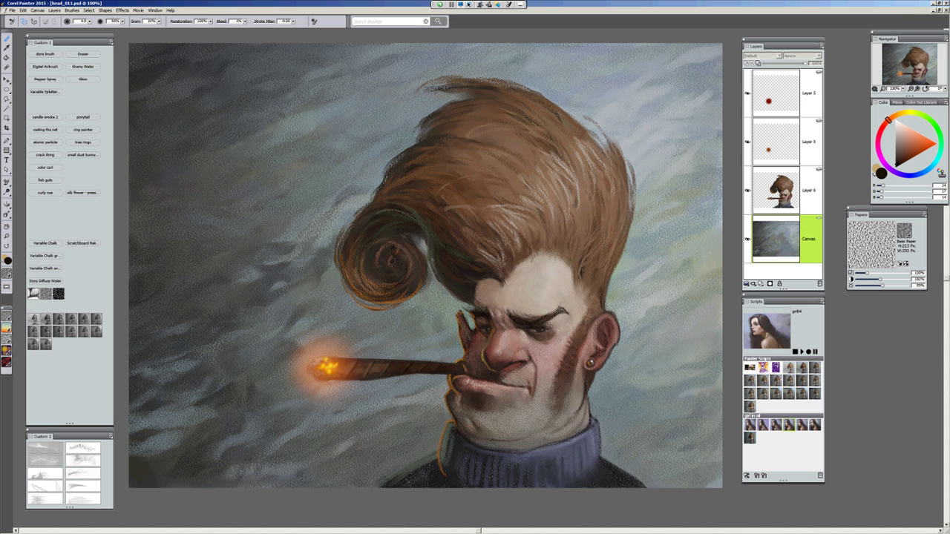
pyautogui.click(808, 190)
pyautogui.click(808, 93)
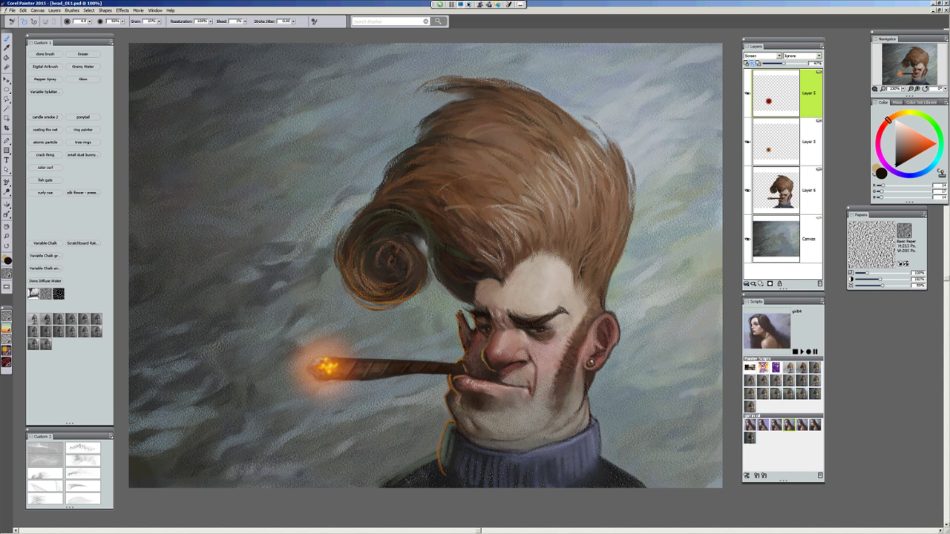
# Add the second glow layer and the man's layer to the selection and drop all three onto the canvas.
pyautogui.keyDown('shift'); pyautogui.click(808, 141); pyautogui.keyUp('shift')
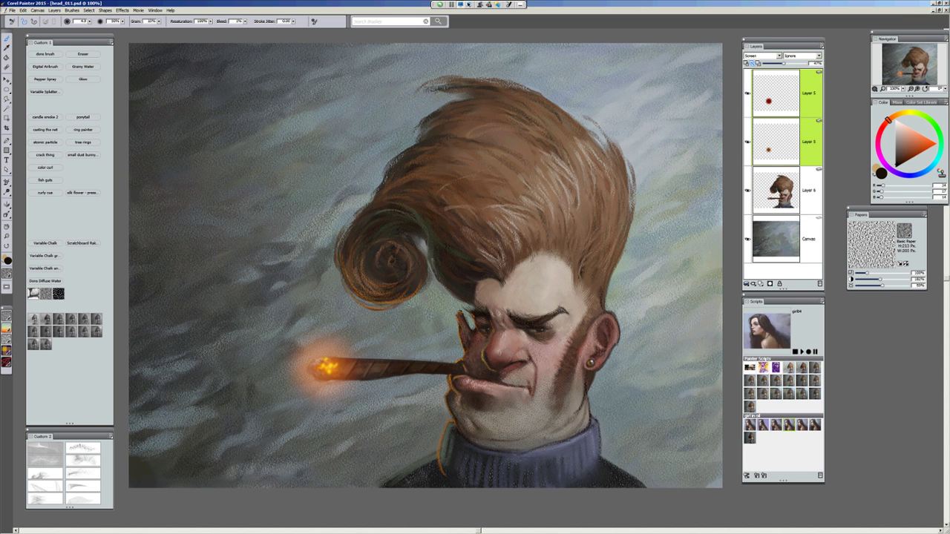
pyautogui.keyDown('shift'); pyautogui.click(808, 190); pyautogui.keyUp('shift')
pyautogui.click(745, 283)
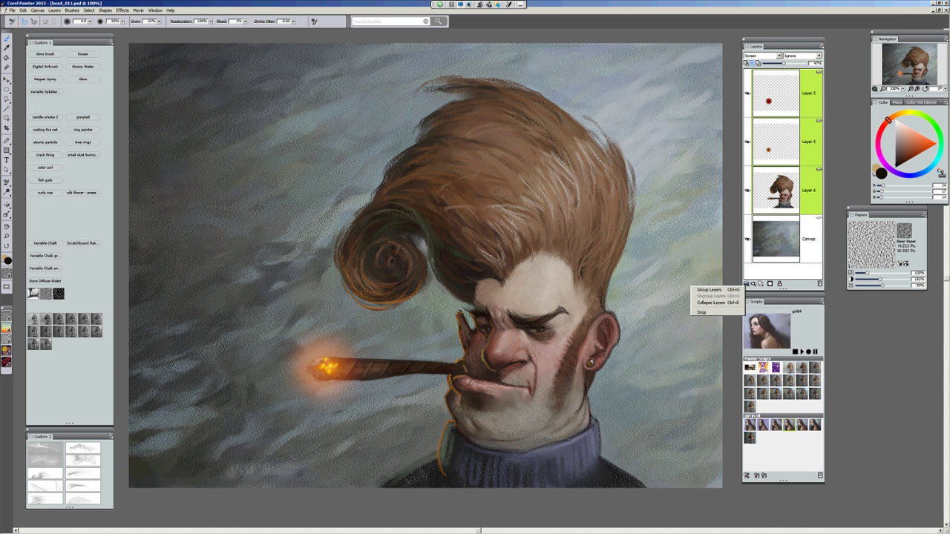
pyautogui.click(715, 312)
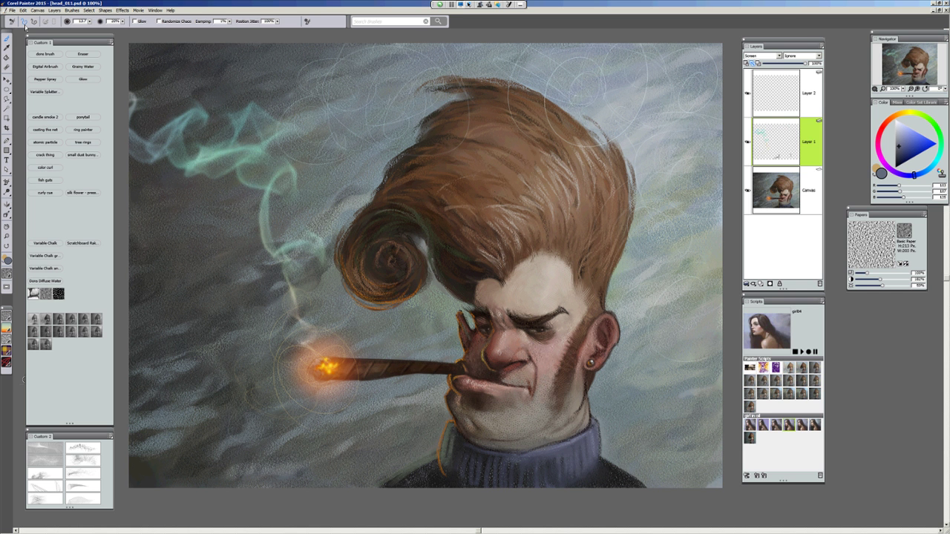
# Select the two layers holding the cigar smoke and particle strokes and drop them onto the canvas.
pyautogui.click(776, 93)
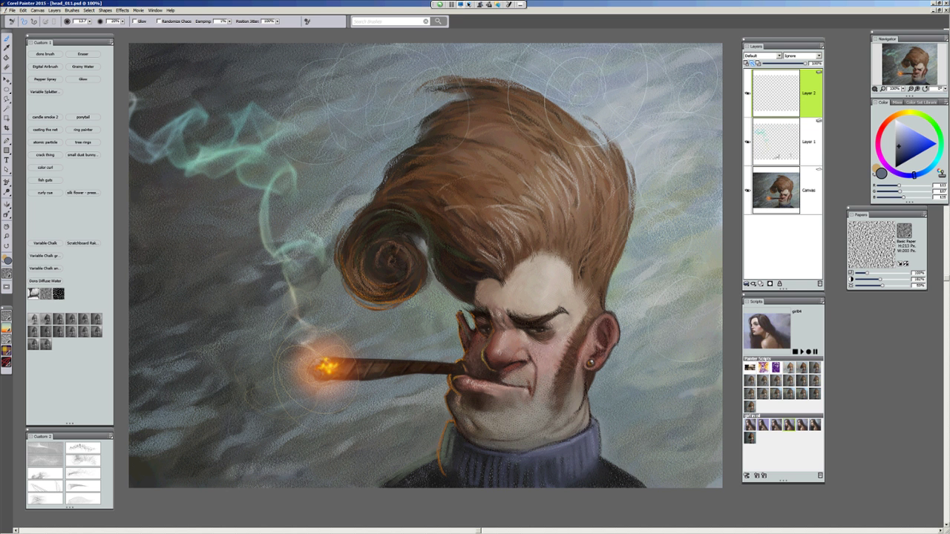
pyautogui.keyDown('shift'); pyautogui.click(775, 141); pyautogui.keyUp('shift')
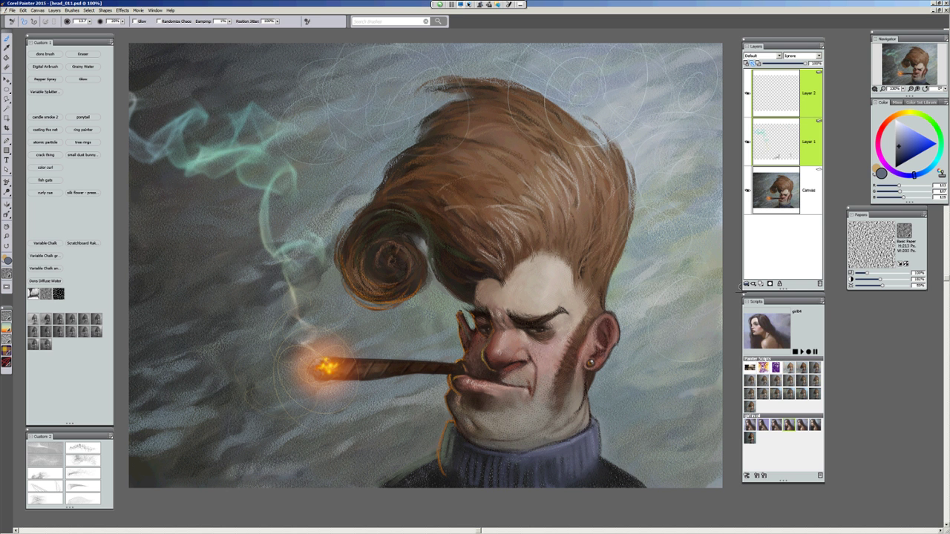
pyautogui.click(745, 284)
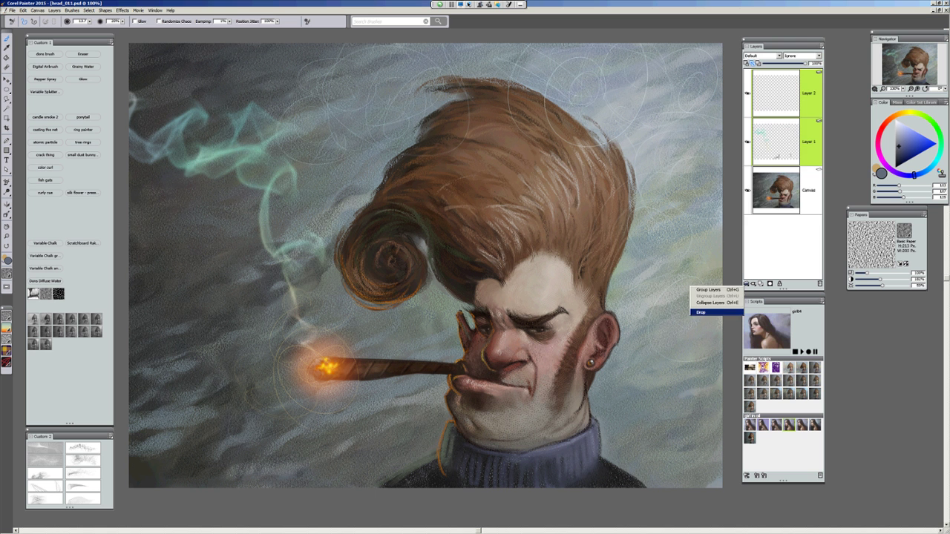
pyautogui.click(701, 312)
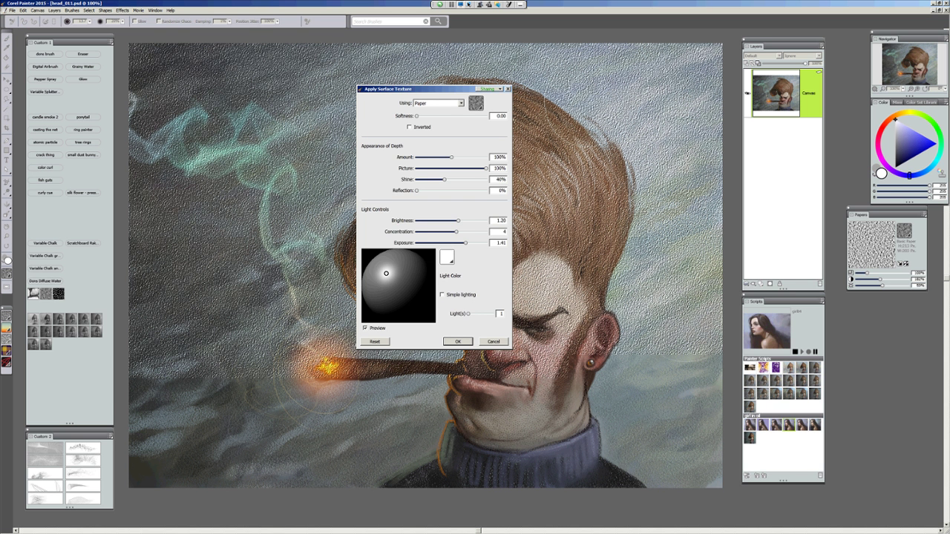
# Apply a Surface Texture to the canvas using Paper, with Amount 21%, Picture 100% and Shine 0%.
pyautogui.moveTo(416, 89); pyautogui.dragTo(284, 88)
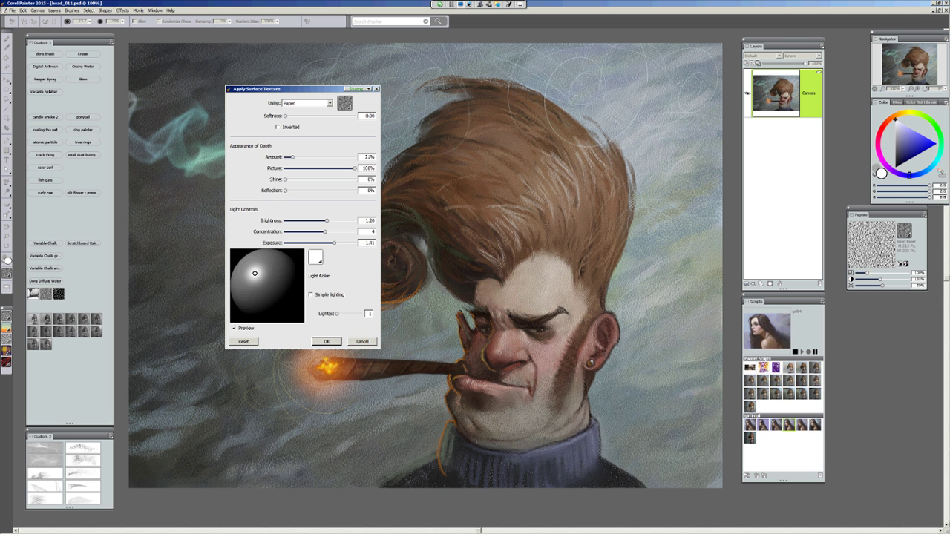
pyautogui.click(327, 341)
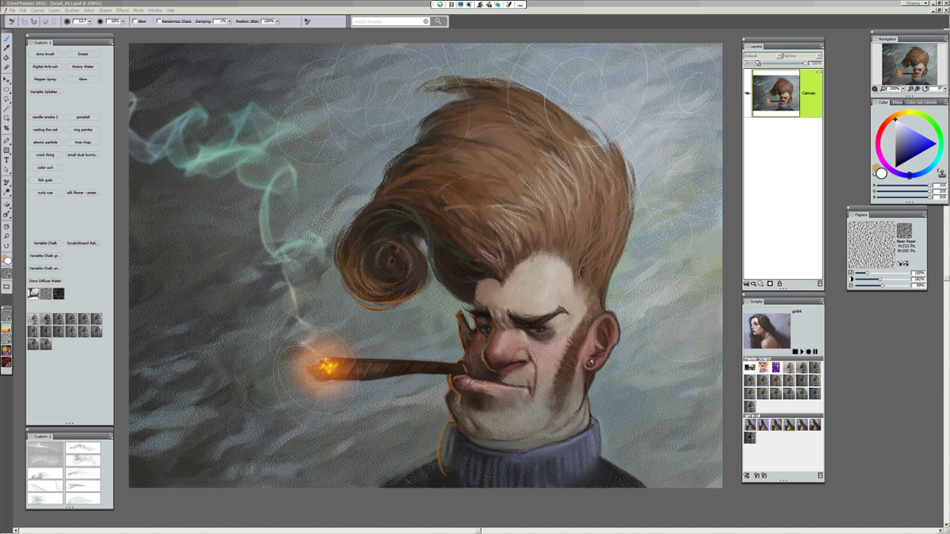
# Create a Quick Clone of the finished caricature and close head_011.psd without saving its changes.
pyautogui.click(12, 15)
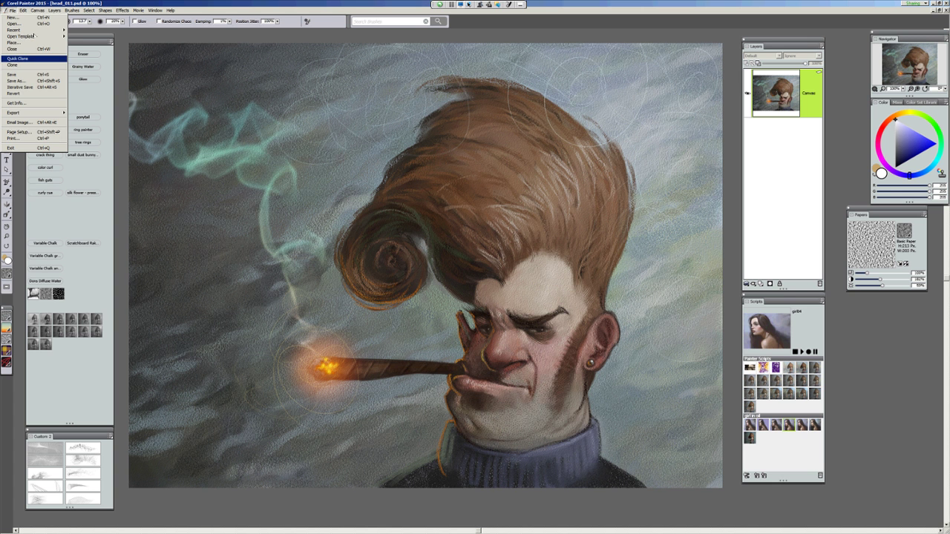
pyautogui.click(22, 58)
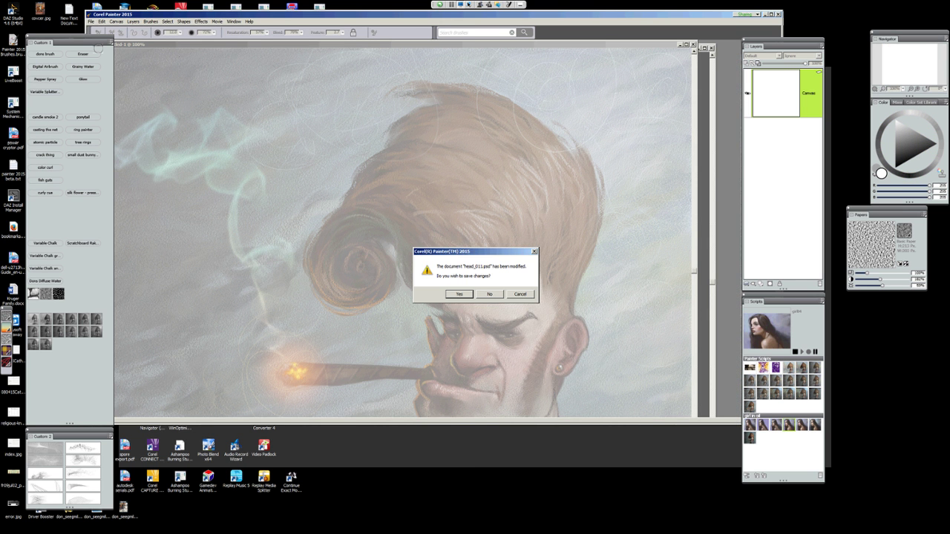
pyautogui.click(490, 294)
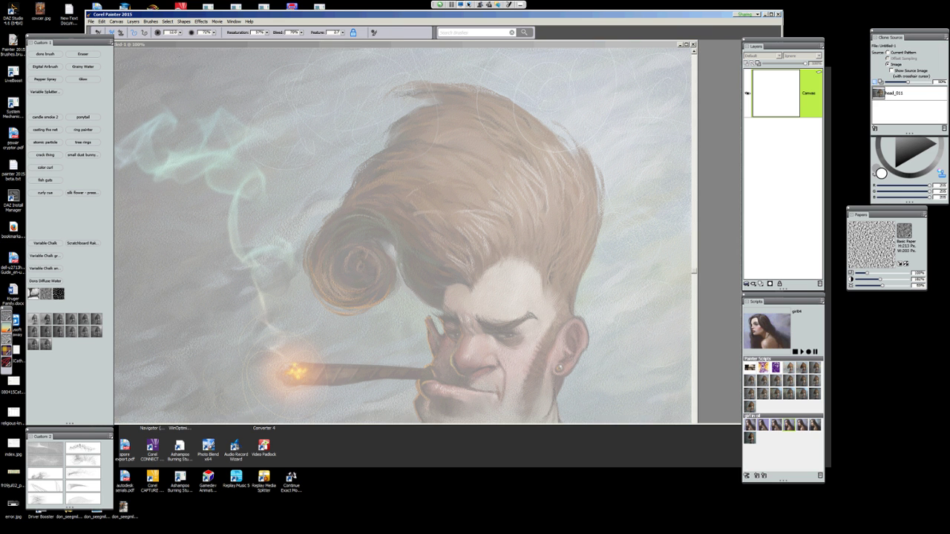
# Maximize the program window, then move and enlarge the clone's window to fill the space between the palettes.
pyautogui.click(771, 14)
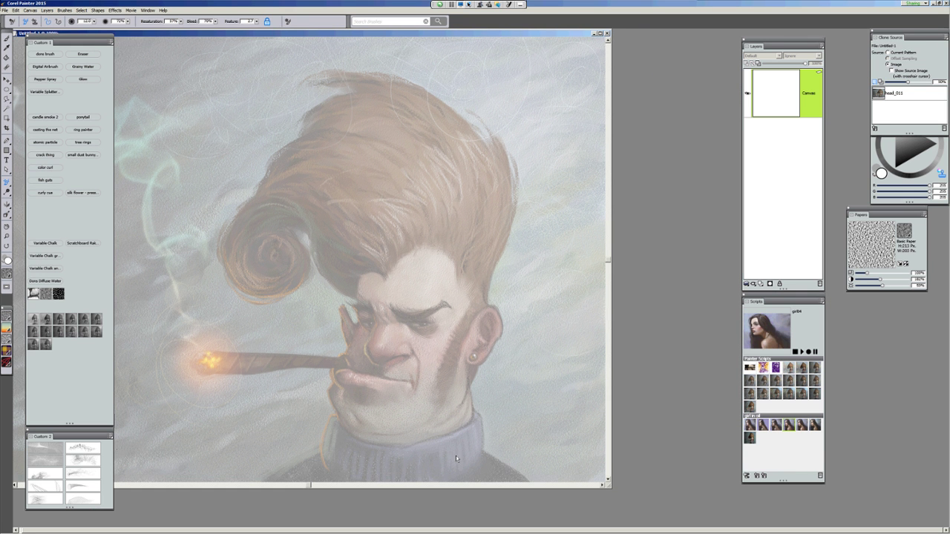
pyautogui.moveTo(371, 33); pyautogui.dragTo(551, 57)
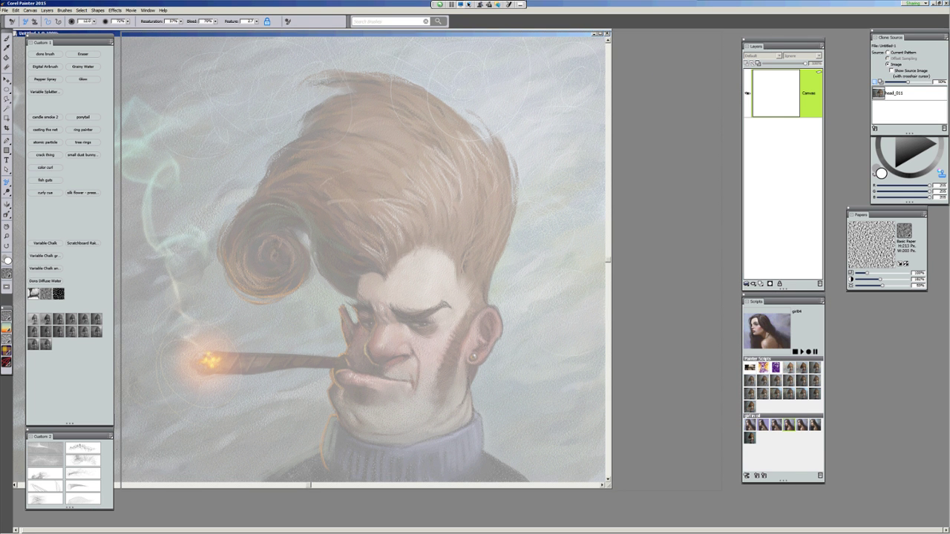
pyautogui.moveTo(610, 486); pyautogui.dragTo(721, 486)
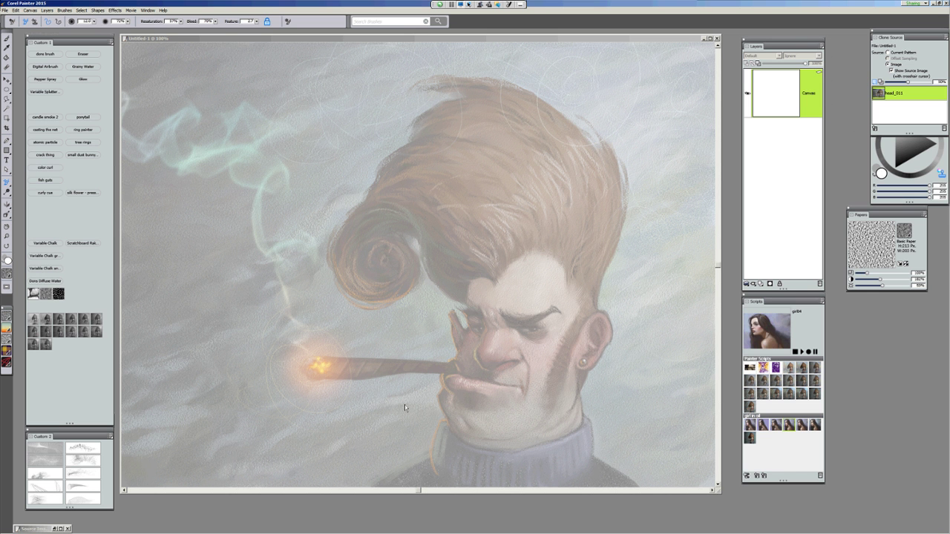
# Paint the man's hair, face and cigar area into the clone with cloning brushes and close the untitled clone without saving.
pyautogui.click(46, 50)
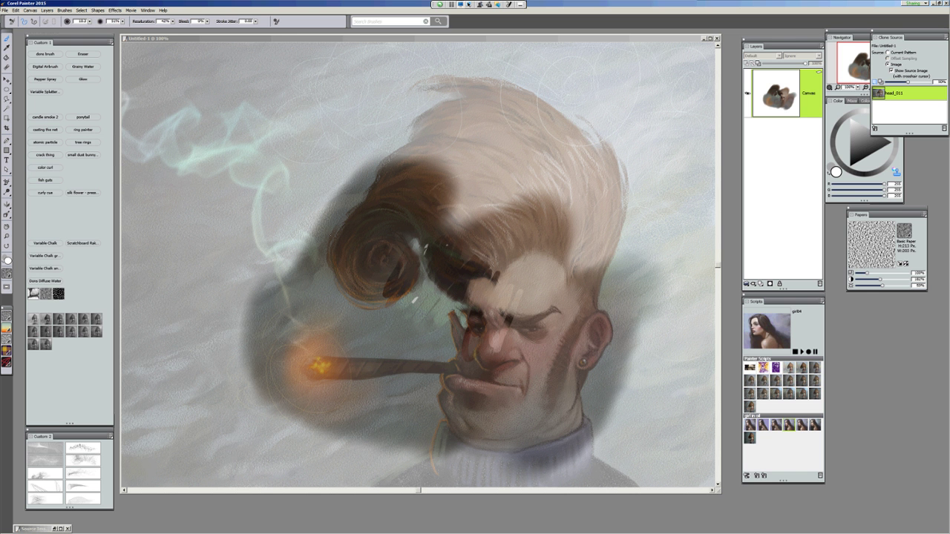
pyautogui.hotkey('ctrl', 't')
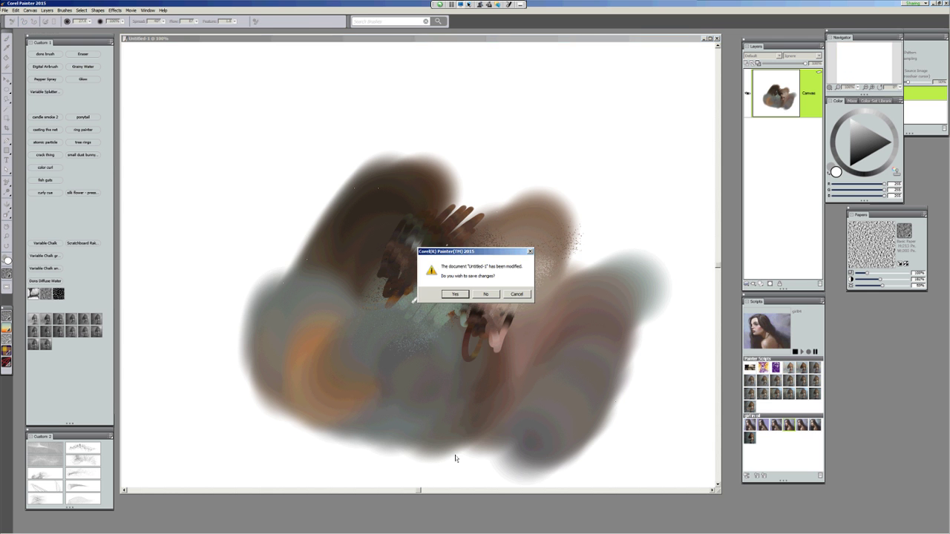
pyautogui.press('n')
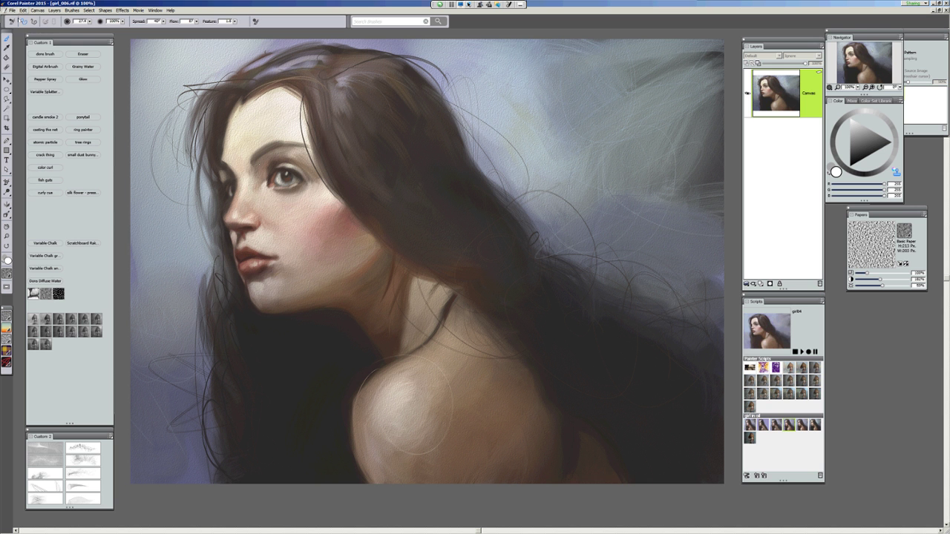
pyautogui.click(12, 11)
pyautogui.press('Escape')
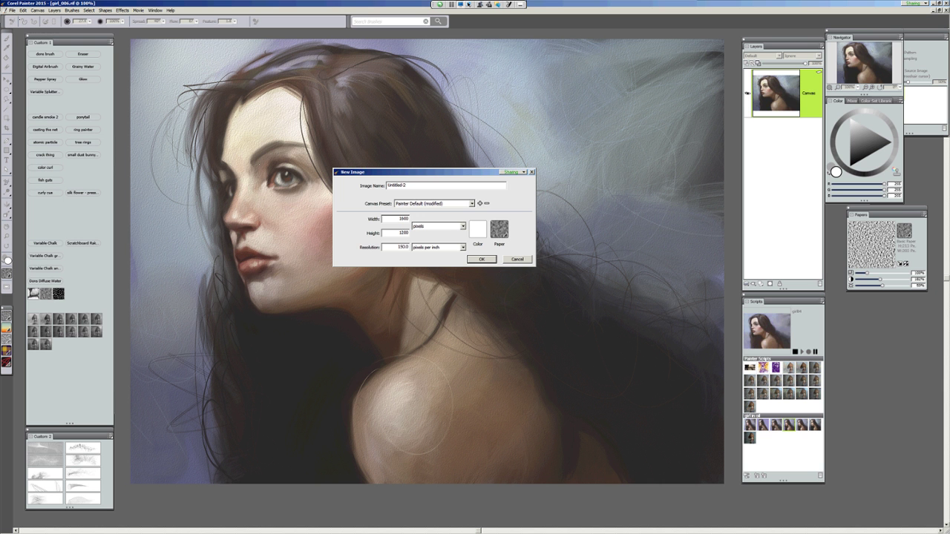
pyautogui.click(532, 172)
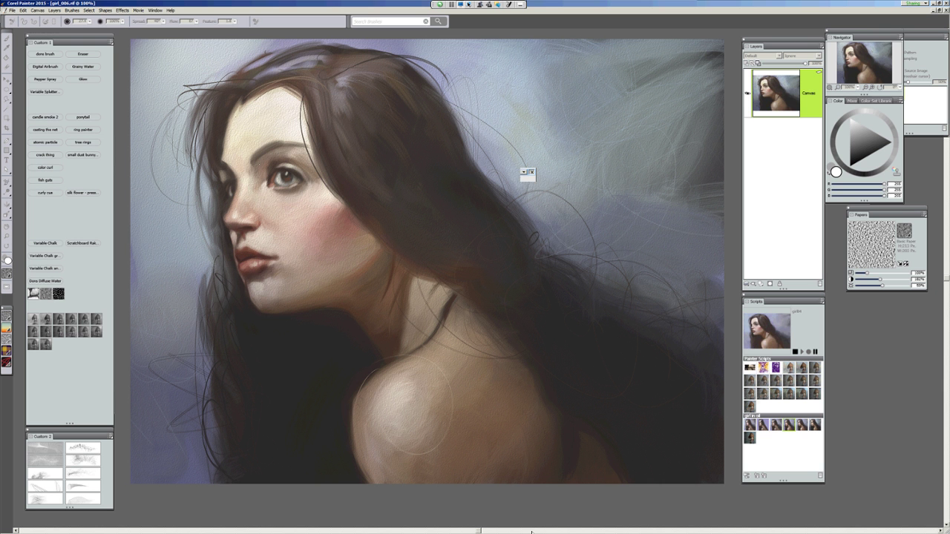